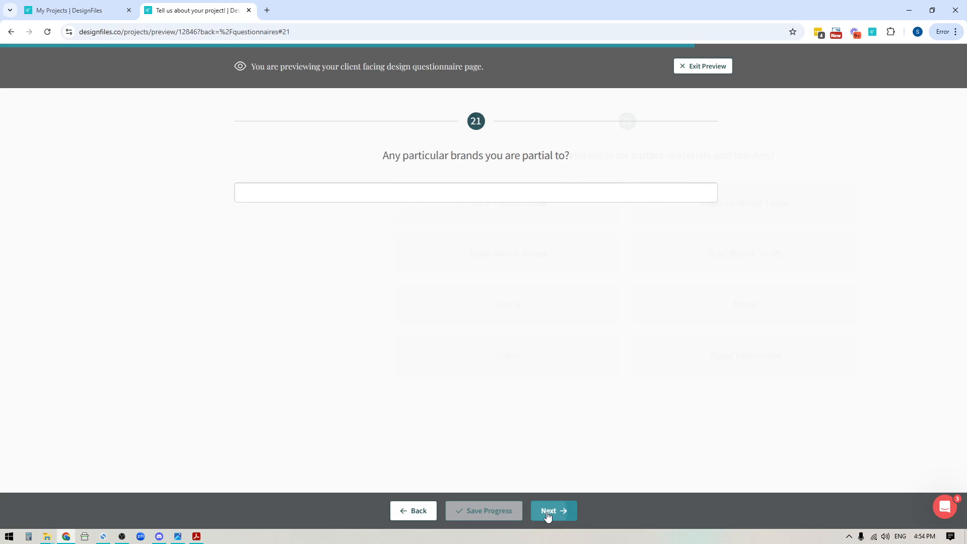
Step: Page through the client preview of the questionnaire from the brands question to the artwork subject question
{"action": "left_click", "coordinate": [548, 510]}
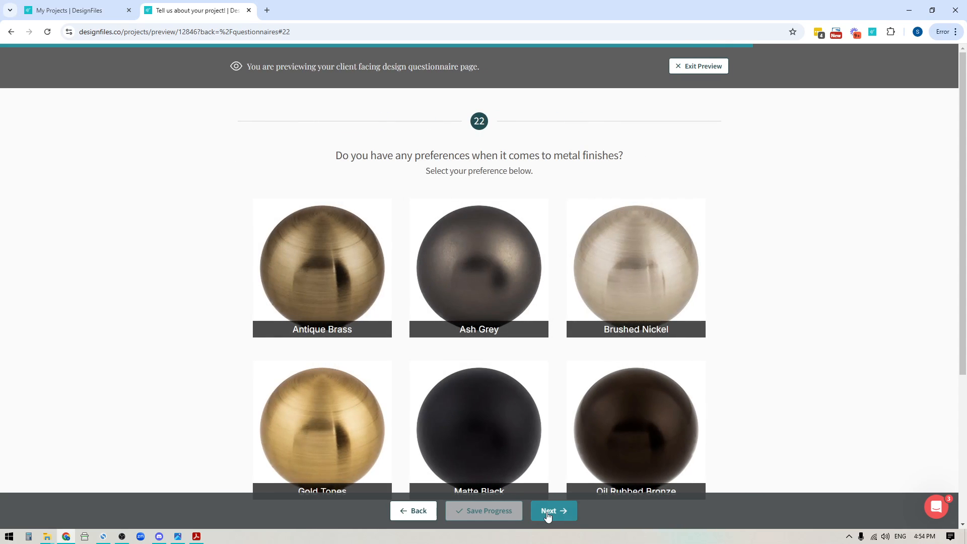
{"action": "left_click", "coordinate": [548, 511]}
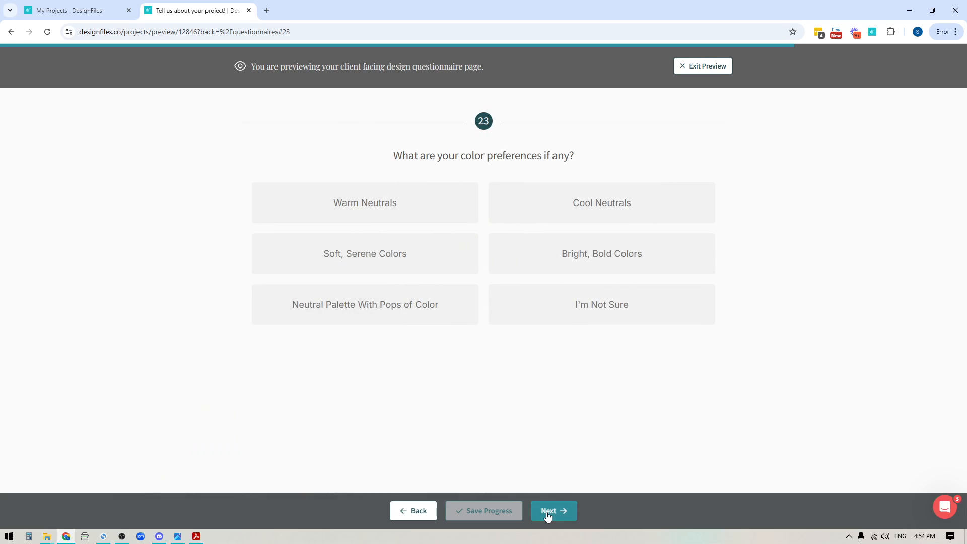
{"action": "left_click", "coordinate": [548, 511]}
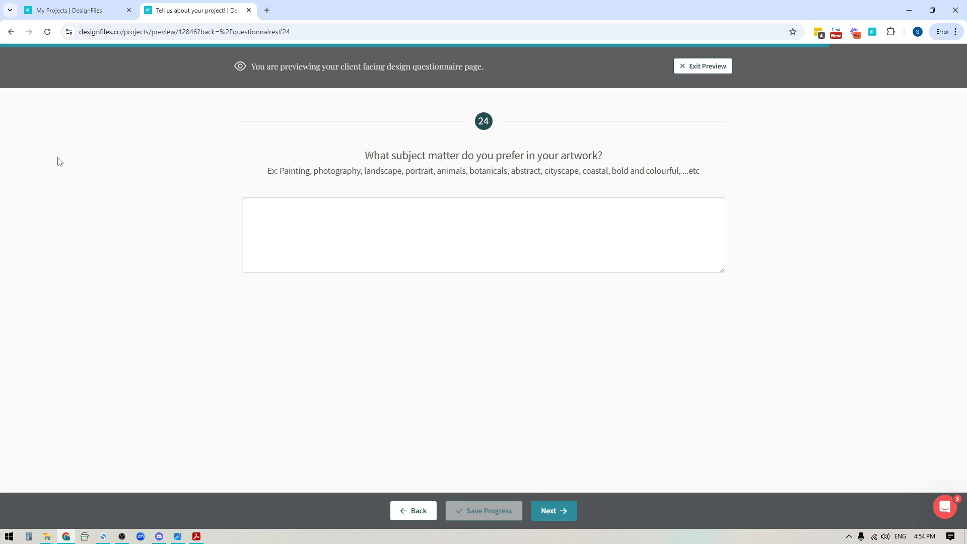
Step: Return to the My Projects page and open the project questionnaires section of the account settings
{"action": "left_click", "coordinate": [76, 11]}
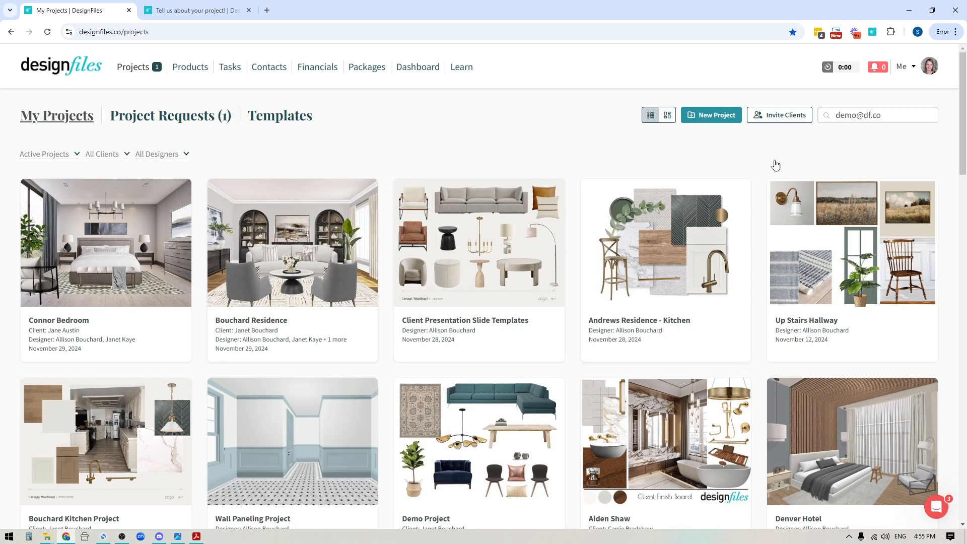
{"action": "left_click", "coordinate": [914, 70]}
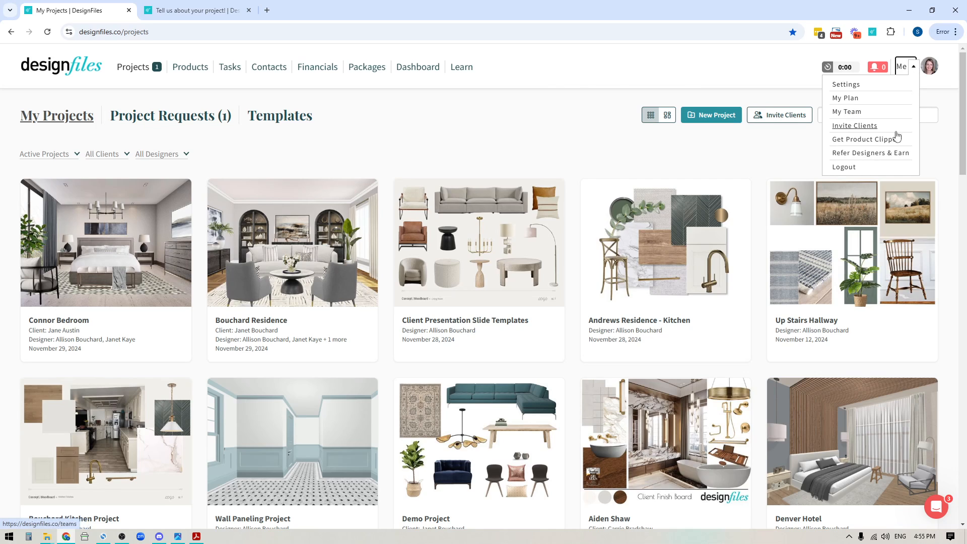
{"action": "left_click", "coordinate": [847, 85]}
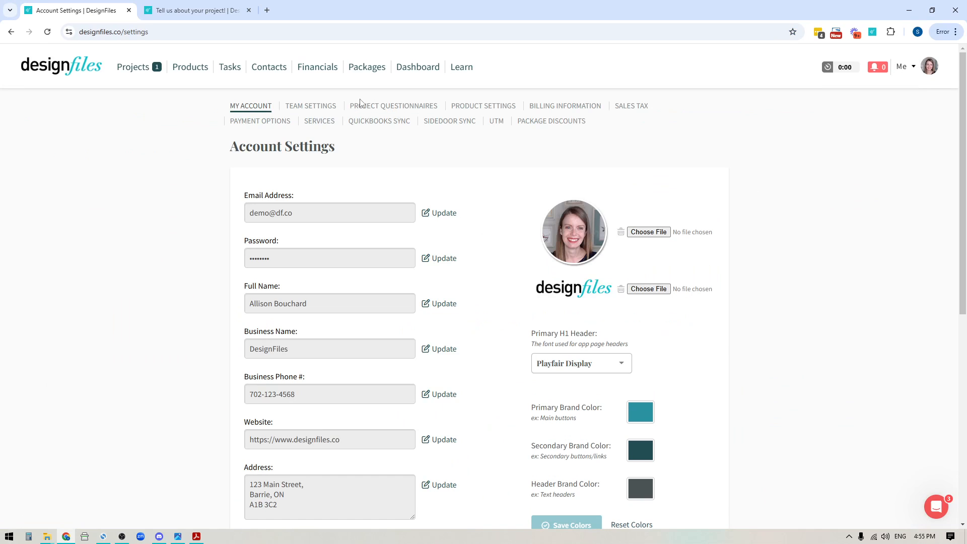
{"action": "left_click", "coordinate": [409, 108]}
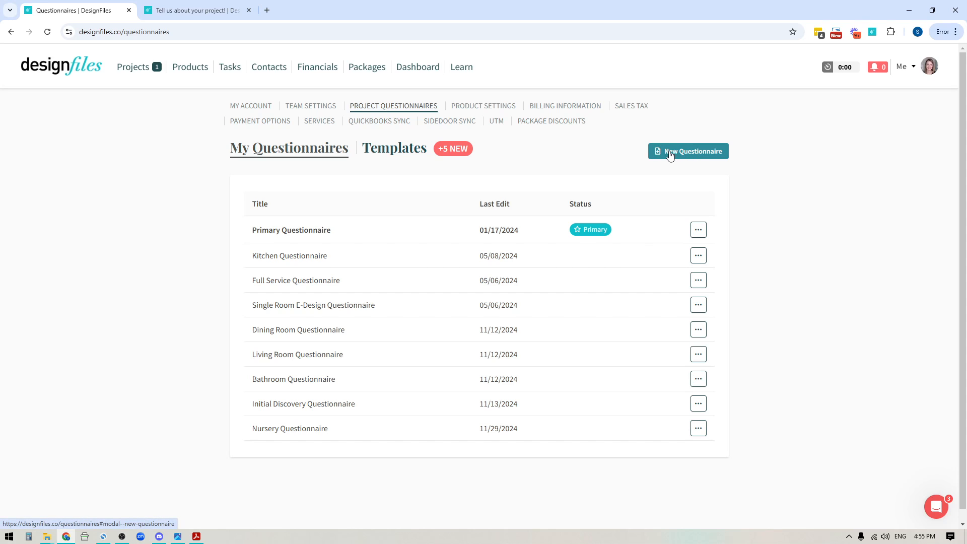
Step: Start a new questionnaire from a template and add the Bedroom Questionnaire template to My Questionnaires
{"action": "left_click", "coordinate": [698, 152]}
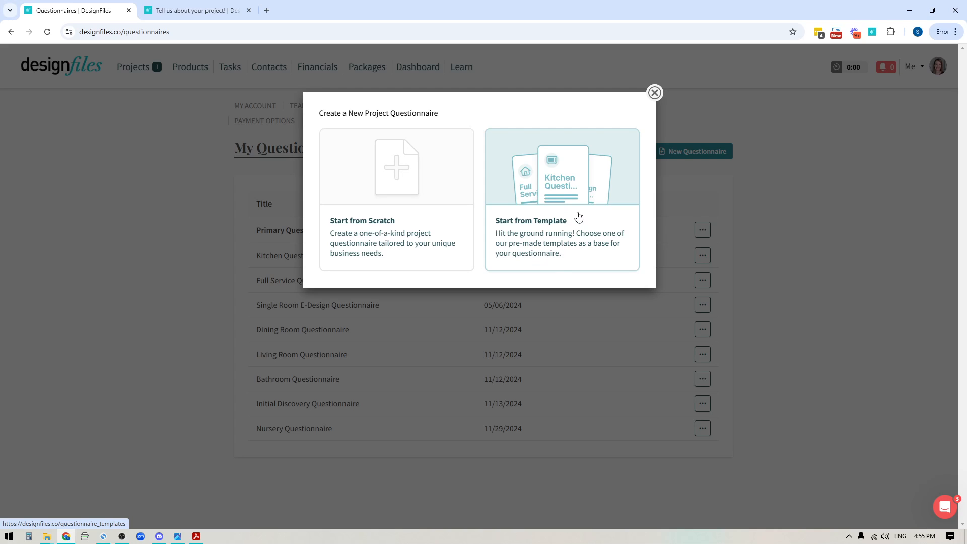
{"action": "left_click", "coordinate": [542, 194]}
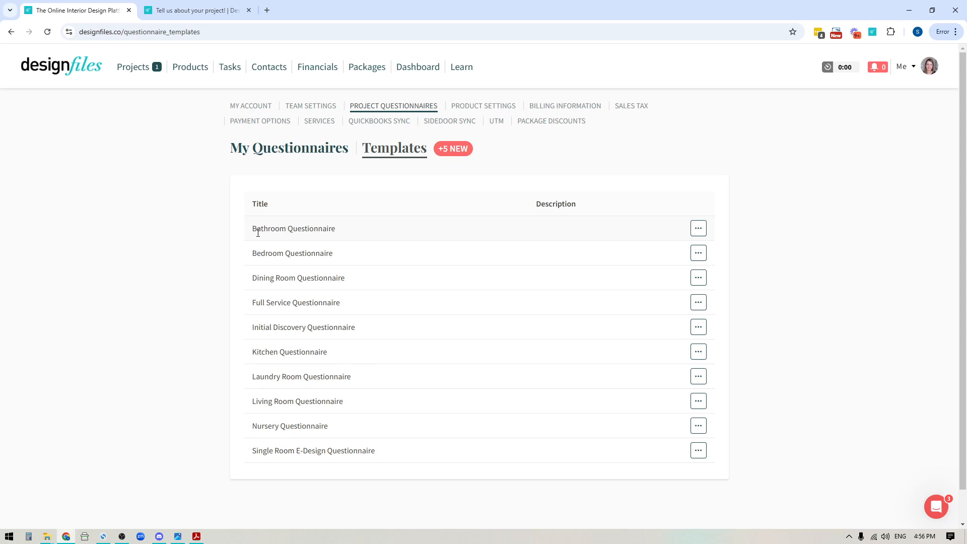
{"action": "left_click_drag", "start_coordinate": [258, 233], "coordinate": [295, 233]}
{"action": "left_click_drag", "start_coordinate": [255, 302], "coordinate": [317, 302]}
{"action": "left_click_drag", "start_coordinate": [295, 450], "coordinate": [358, 450]}
{"action": "left_click_drag", "start_coordinate": [260, 326], "coordinate": [340, 328]}
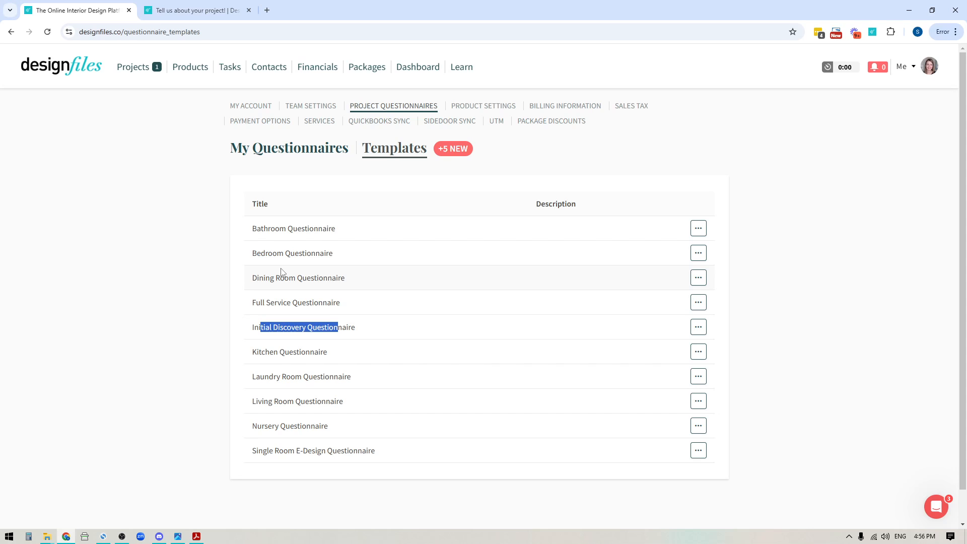
{"action": "left_click", "coordinate": [783, 243]}
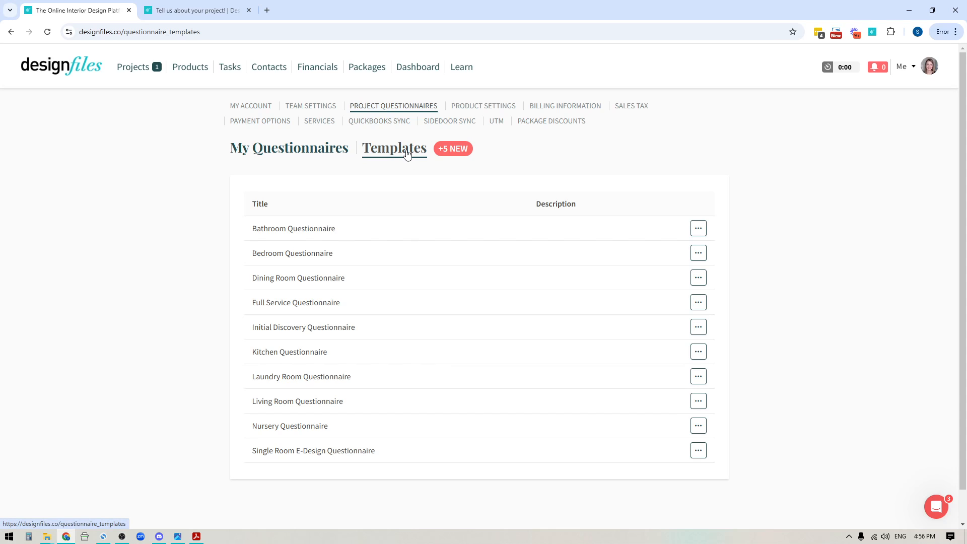
{"action": "left_click", "coordinate": [698, 258]}
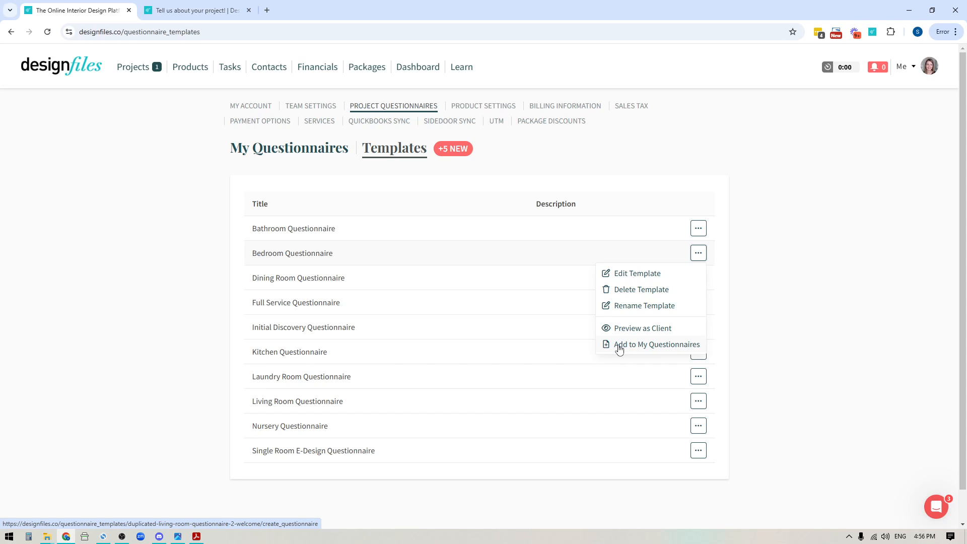
{"action": "left_click", "coordinate": [653, 347]}
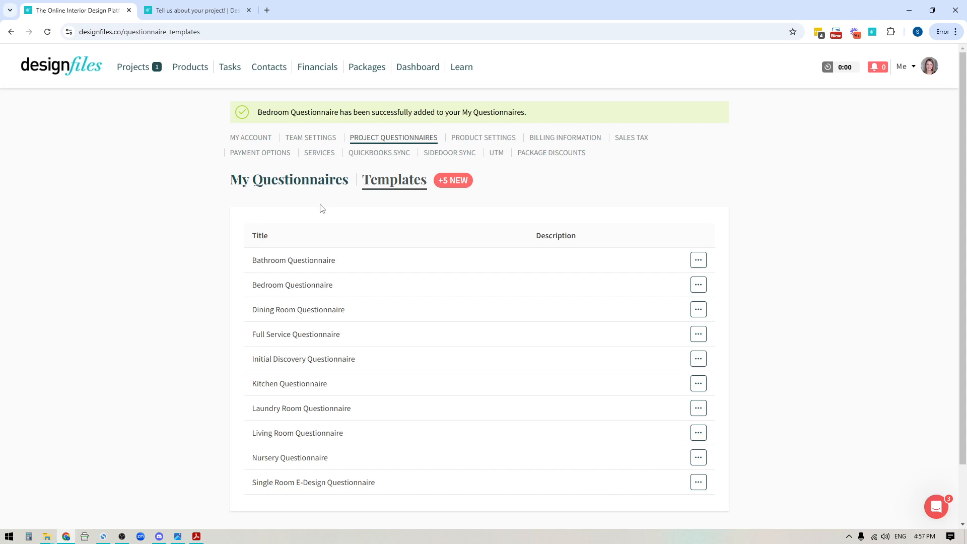
Step: Find the Bedroom Questionnaire in My Questionnaires and open it for editing
{"action": "left_click", "coordinate": [275, 186]}
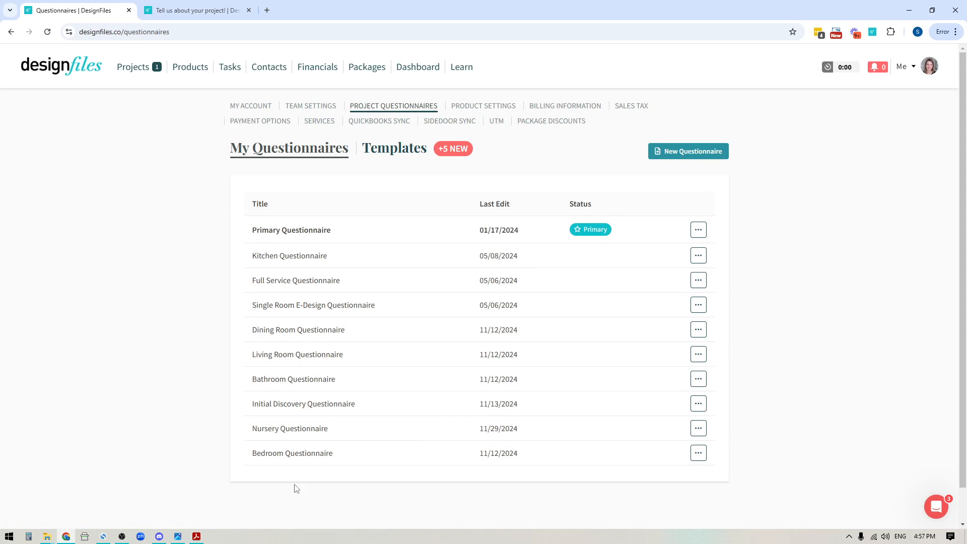
{"action": "left_click_drag", "start_coordinate": [252, 453], "coordinate": [342, 459]}
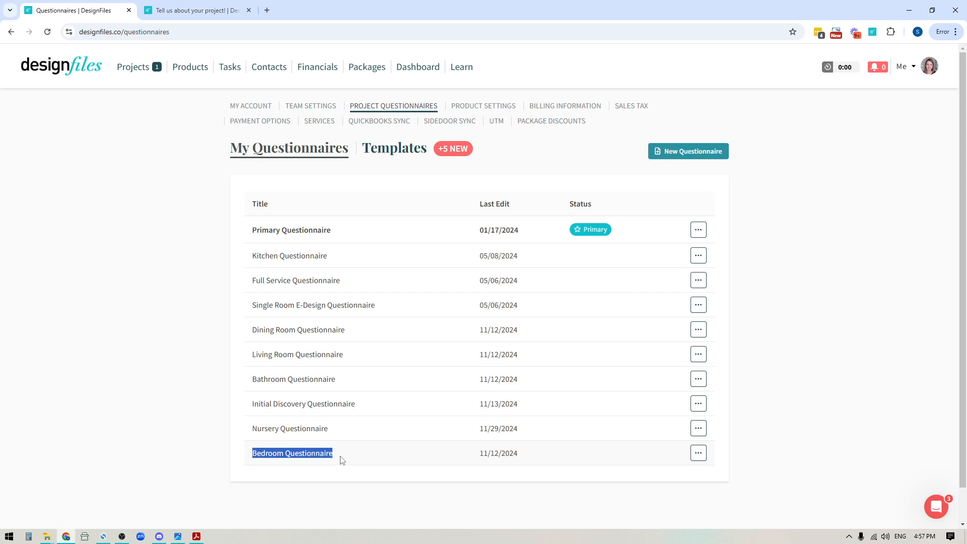
{"action": "scroll", "coordinate": [771, 399], "scroll_direction": "down", "scroll_amount": 1}
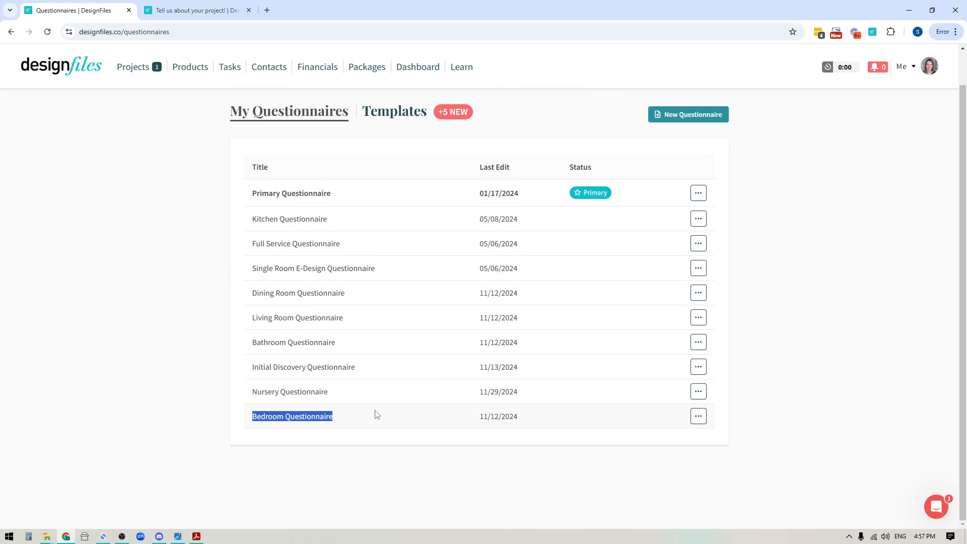
{"action": "left_click", "coordinate": [599, 476]}
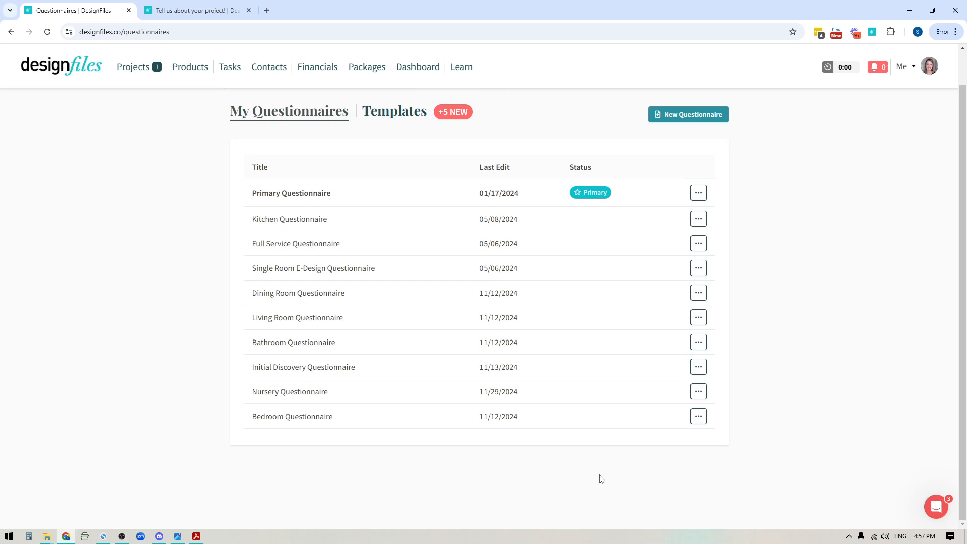
{"action": "left_click", "coordinate": [698, 417]}
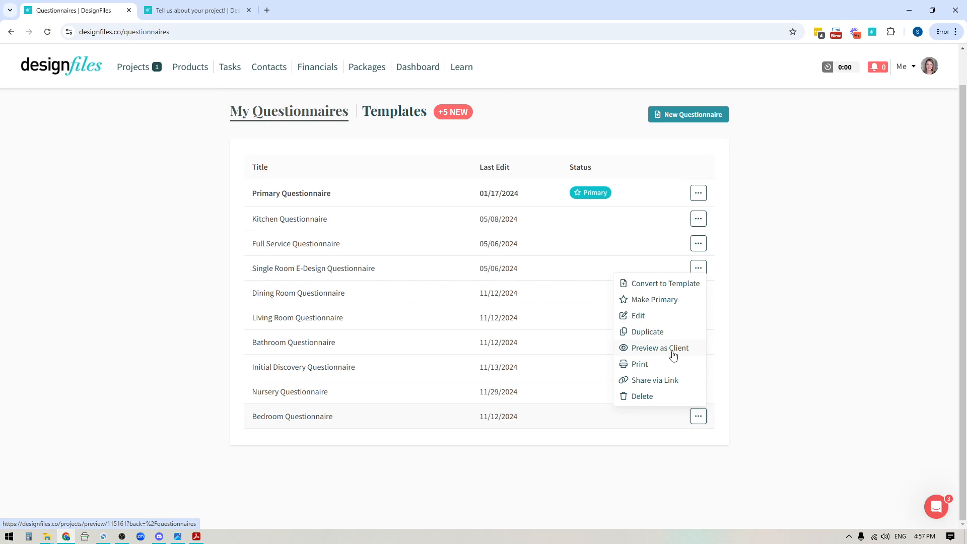
{"action": "left_click", "coordinate": [638, 317]}
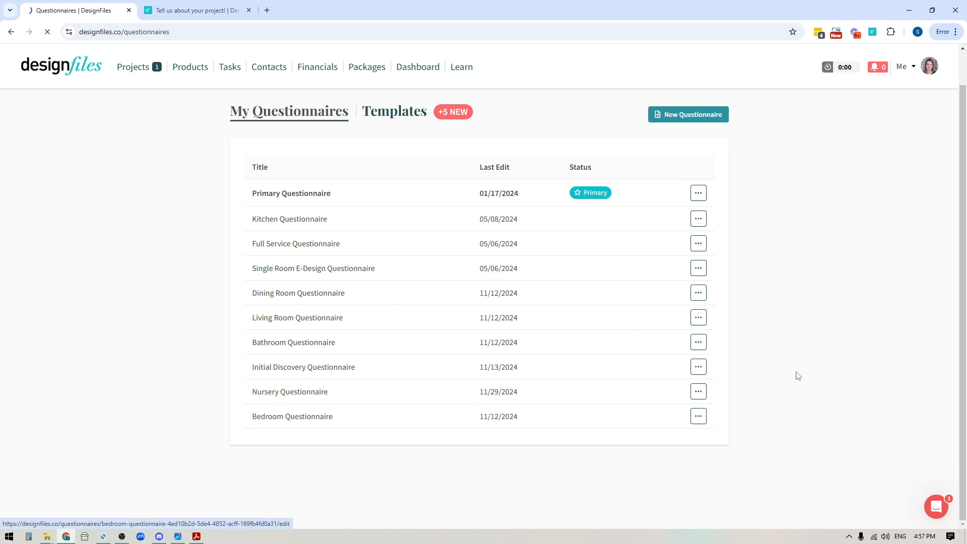
Step: Review the Bedroom Questionnaire's questions, then expand "What type of bedroom is it?" to examine its answer options and available actions
{"action": "scroll", "coordinate": [506, 335], "scroll_direction": "down", "scroll_amount": 3}
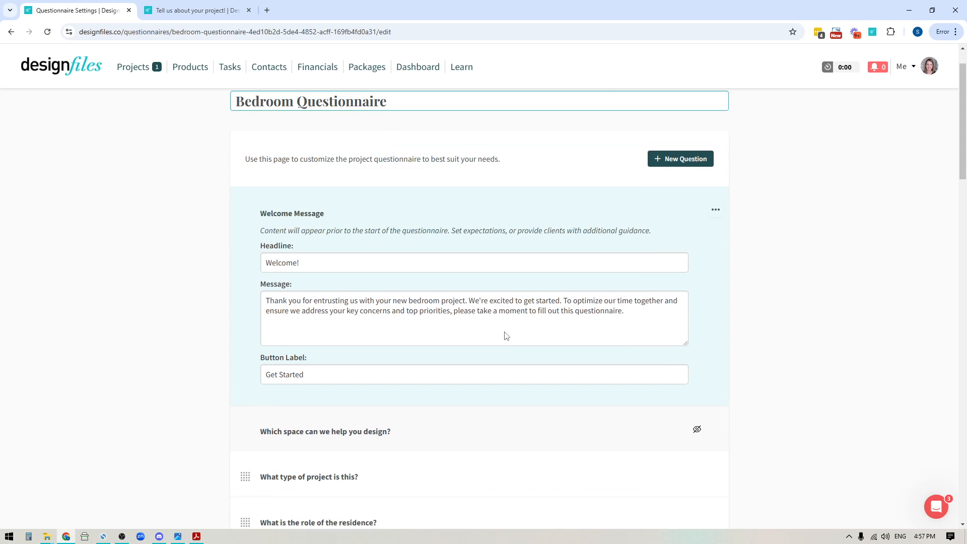
{"action": "scroll", "coordinate": [581, 276], "scroll_direction": "down", "scroll_amount": 6}
{"action": "scroll", "coordinate": [580, 275], "scroll_direction": "down", "scroll_amount": 4}
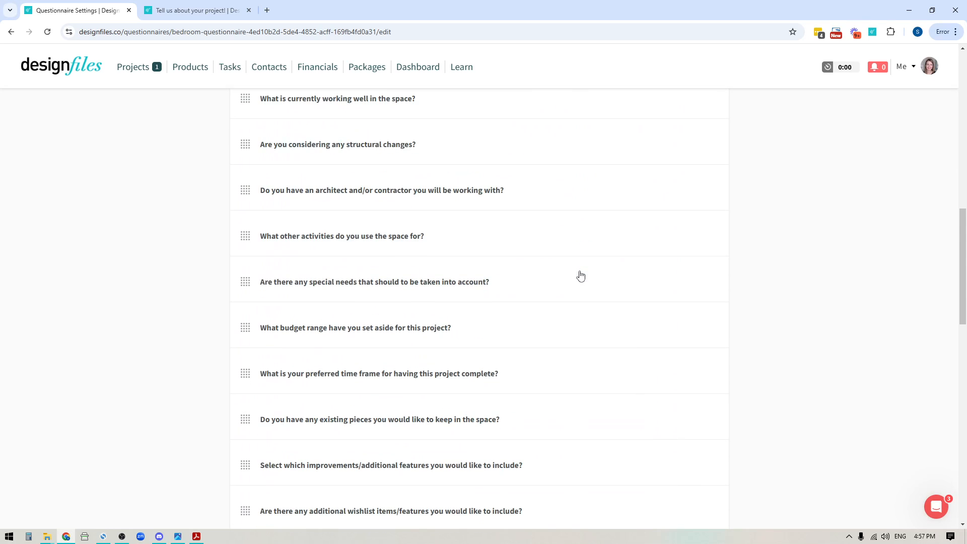
{"action": "scroll", "coordinate": [579, 276], "scroll_direction": "up", "scroll_amount": 9}
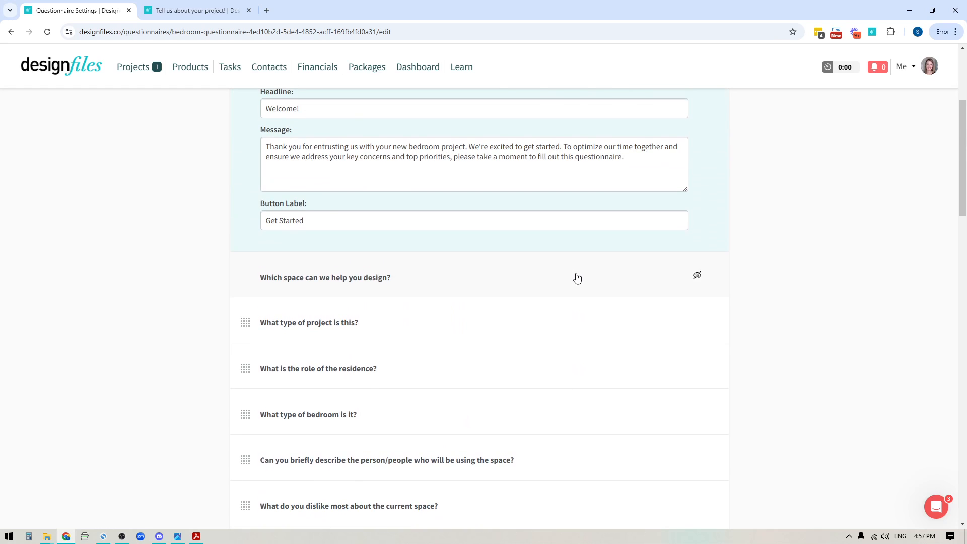
{"action": "scroll", "coordinate": [577, 278], "scroll_direction": "up", "scroll_amount": 2}
{"action": "scroll", "coordinate": [545, 341], "scroll_direction": "down", "scroll_amount": 2}
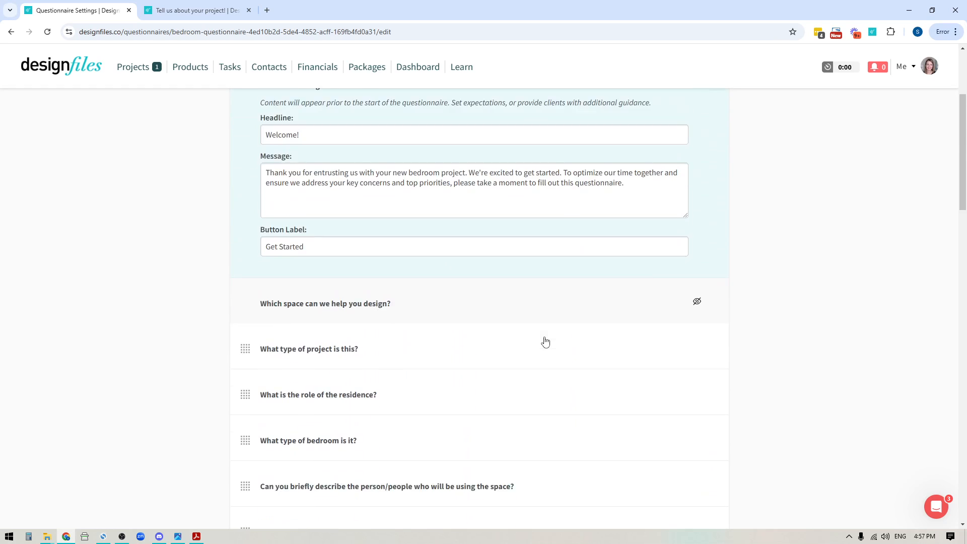
{"action": "scroll", "coordinate": [545, 341], "scroll_direction": "down", "scroll_amount": 4}
{"action": "left_click", "coordinate": [358, 222]}
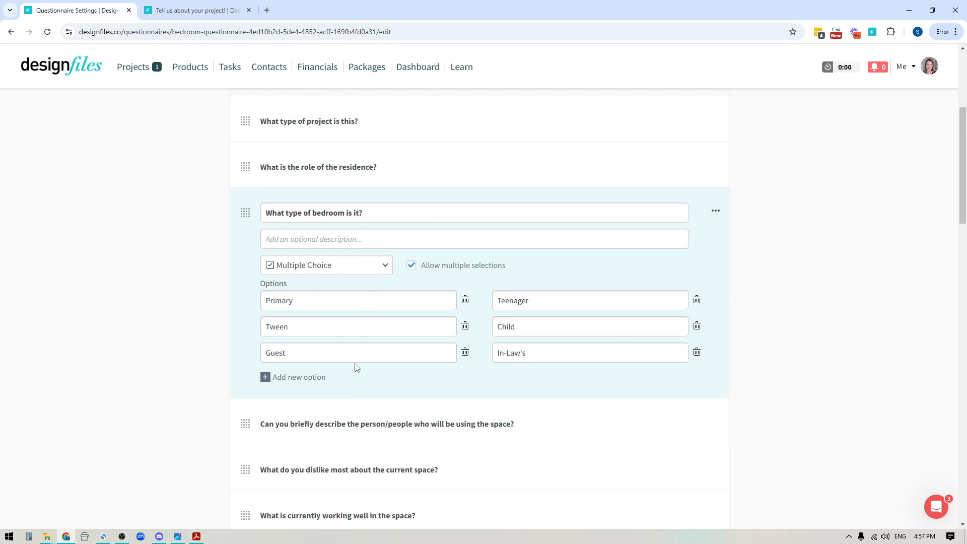
{"action": "left_click", "coordinate": [718, 212]}
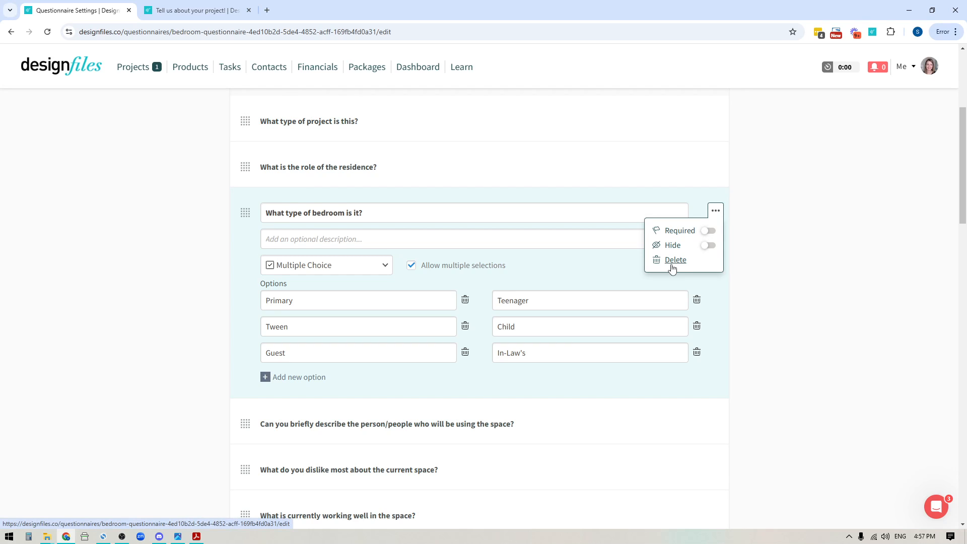
{"action": "left_click", "coordinate": [819, 326]}
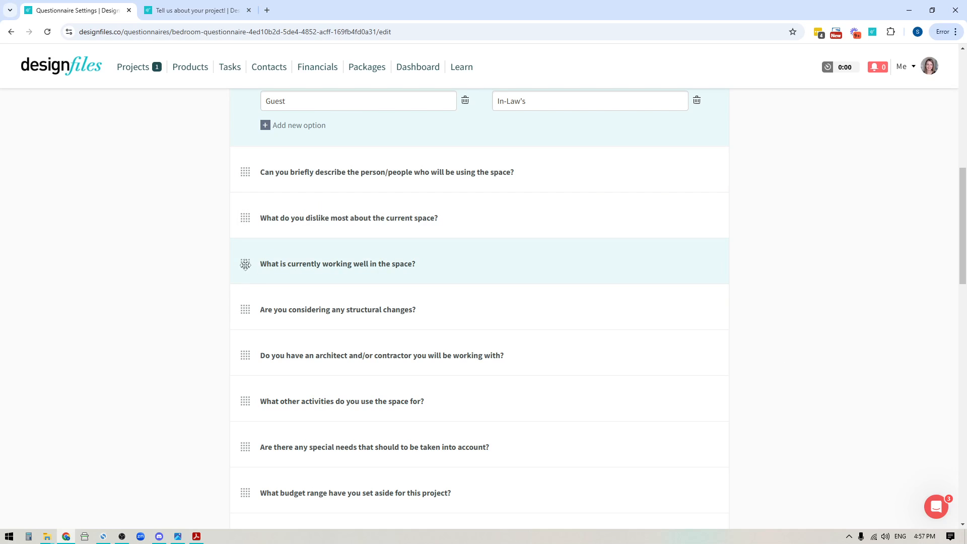
Step: Move the "What is currently working well in the space?" question down in the question order
{"action": "left_click_drag", "start_coordinate": [245, 264], "coordinate": [244, 305]}
Step: Add a new question at the end of the questionnaire and view its response format choices
{"action": "scroll", "coordinate": [806, 392], "scroll_direction": "down", "scroll_amount": 5}
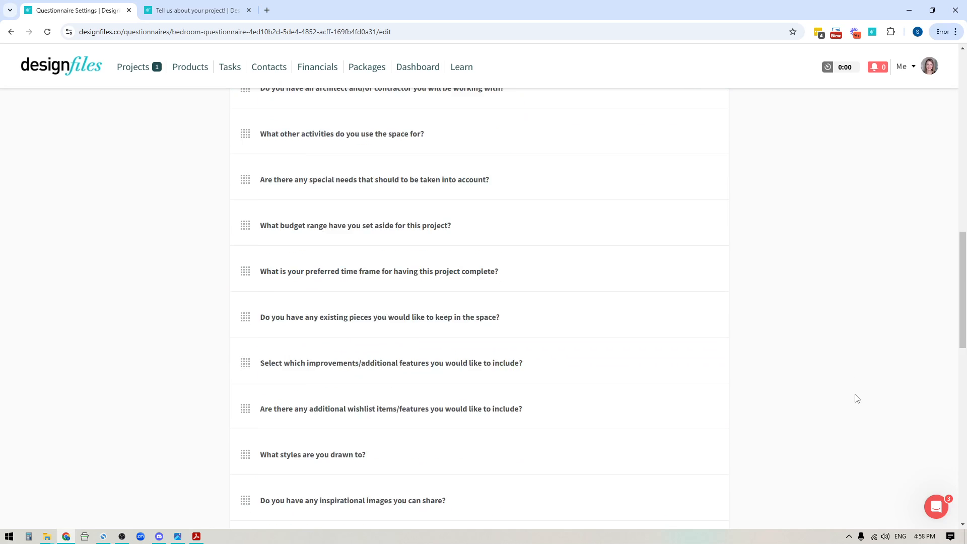
{"action": "scroll", "coordinate": [856, 398], "scroll_direction": "down", "scroll_amount": 10}
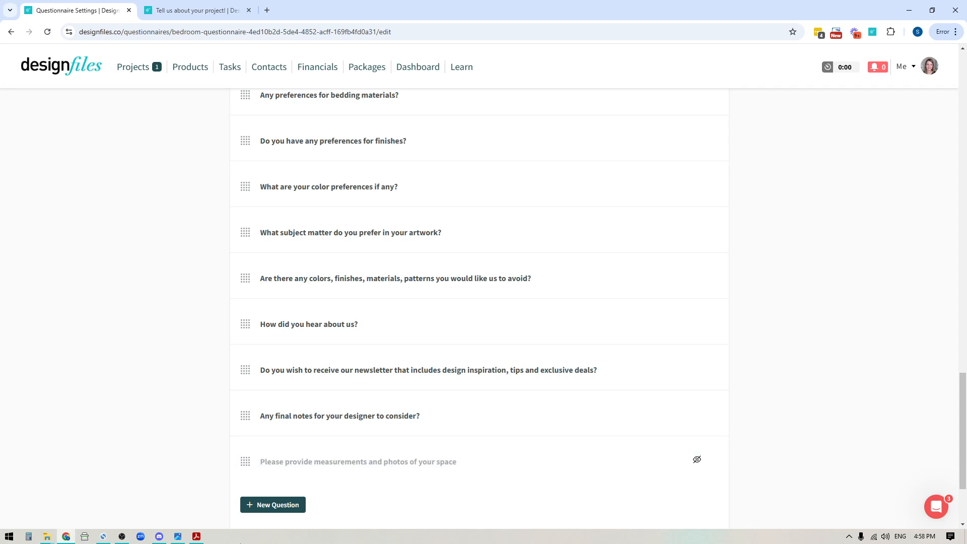
{"action": "scroll", "coordinate": [322, 433], "scroll_direction": "down", "scroll_amount": 3}
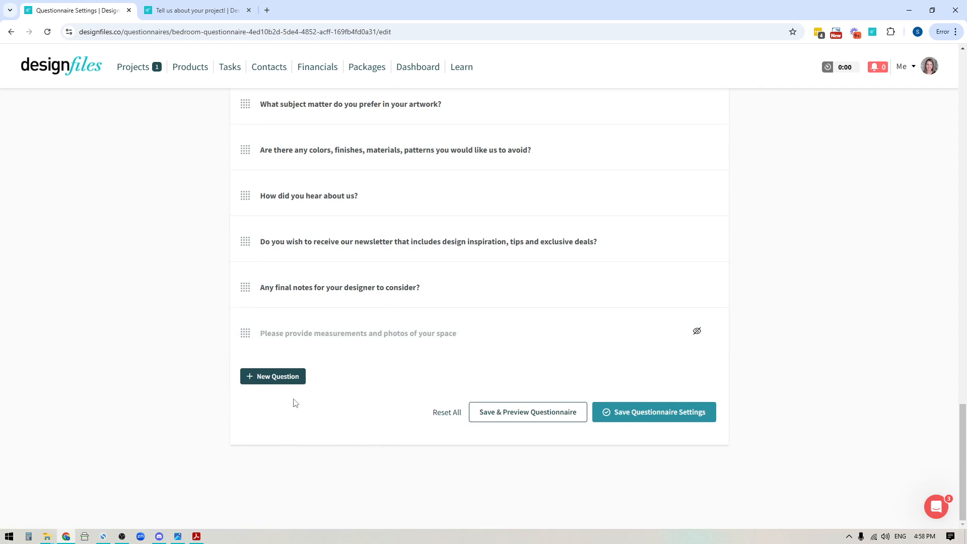
{"action": "left_click", "coordinate": [271, 380]}
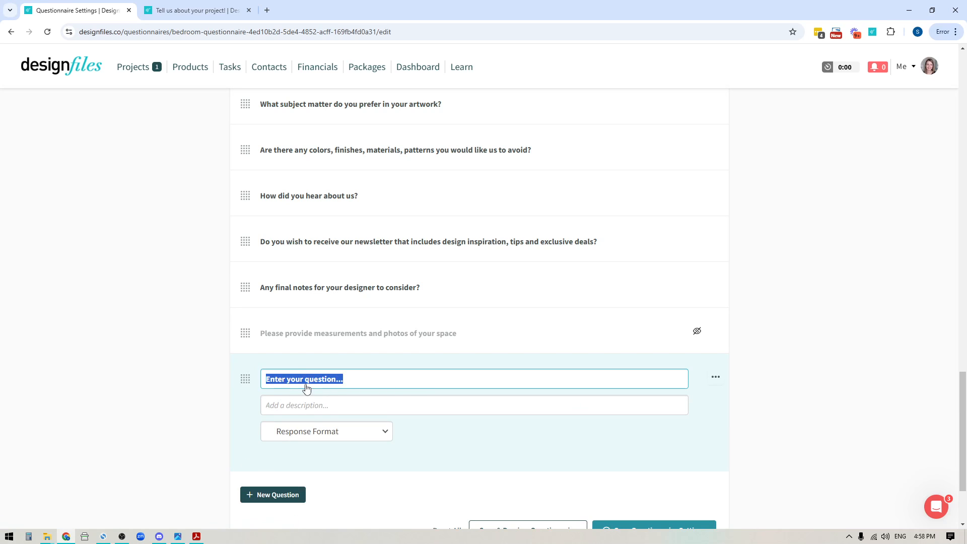
{"action": "left_click", "coordinate": [320, 436]}
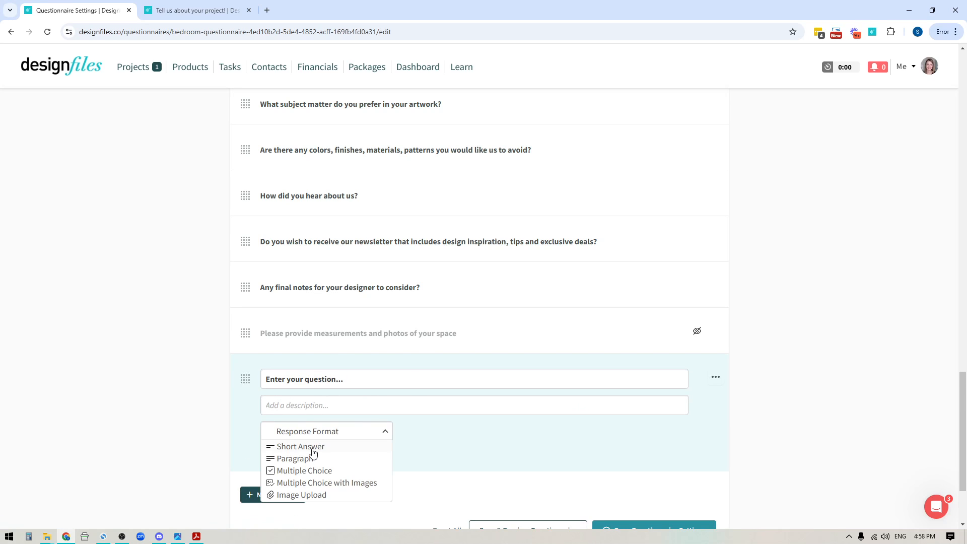
{"action": "left_click", "coordinate": [429, 445]}
{"action": "scroll", "coordinate": [605, 448], "scroll_direction": "down", "scroll_amount": 3}
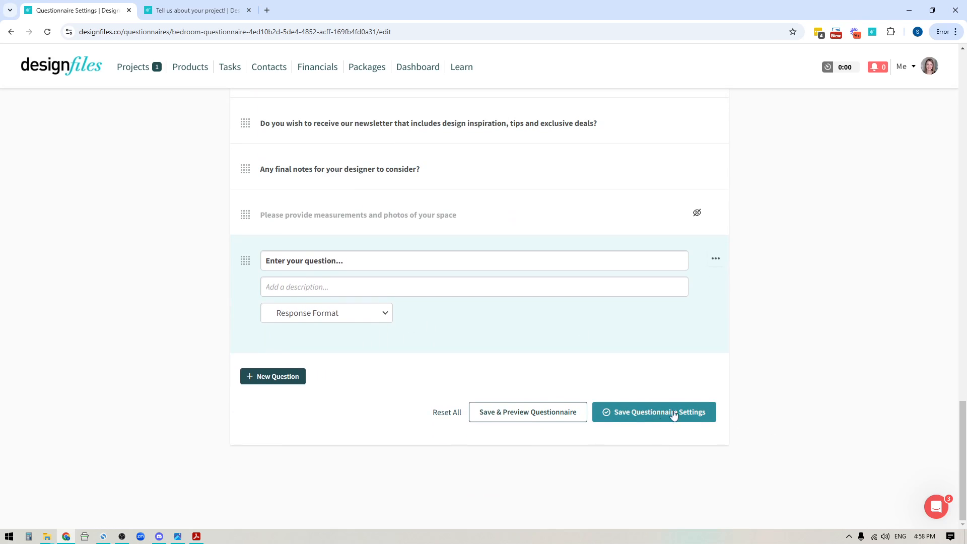
Step: Delete the blank new question from the end of the questionnaire
{"action": "left_click", "coordinate": [715, 258]}
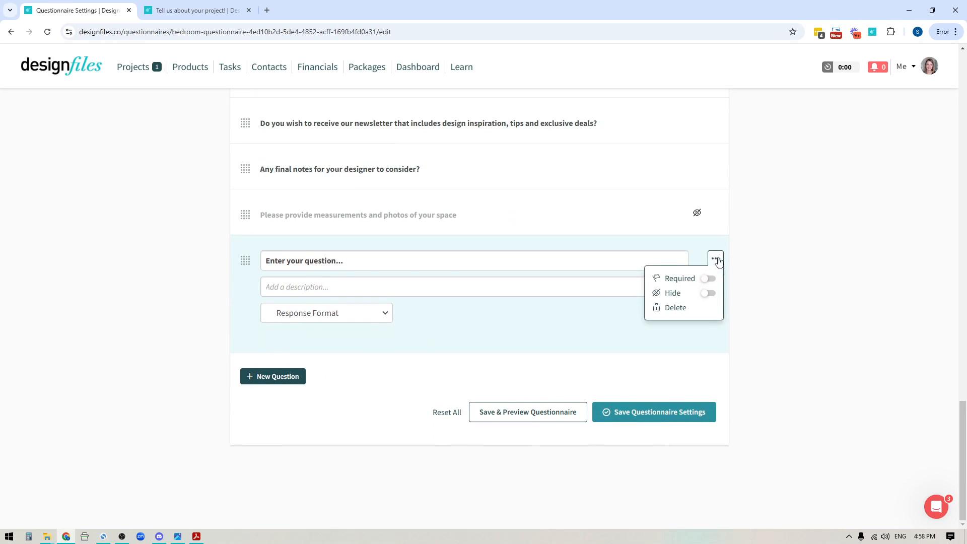
{"action": "left_click", "coordinate": [678, 311]}
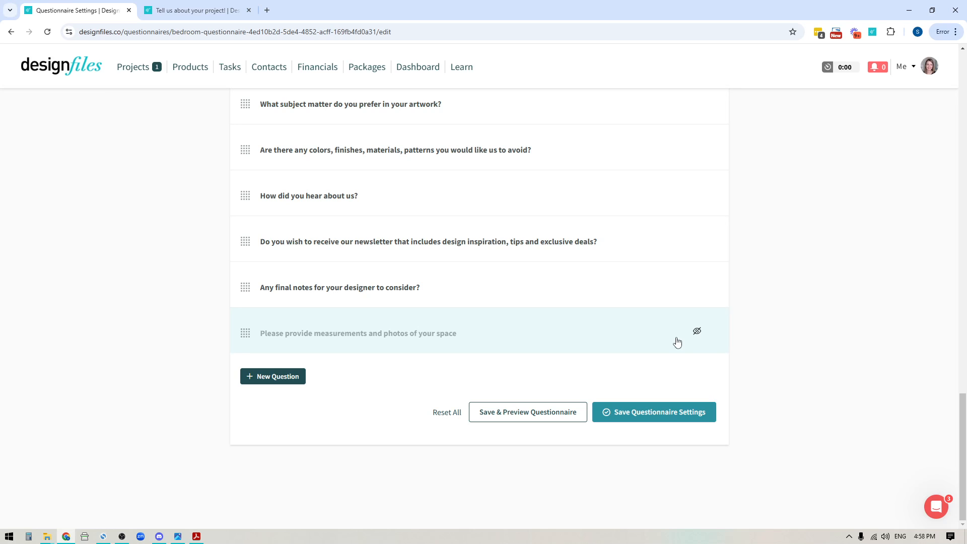
Step: Expand the "Please provide measurements and photos of your space" question and turn off its Hide setting
{"action": "left_click", "coordinate": [631, 335]}
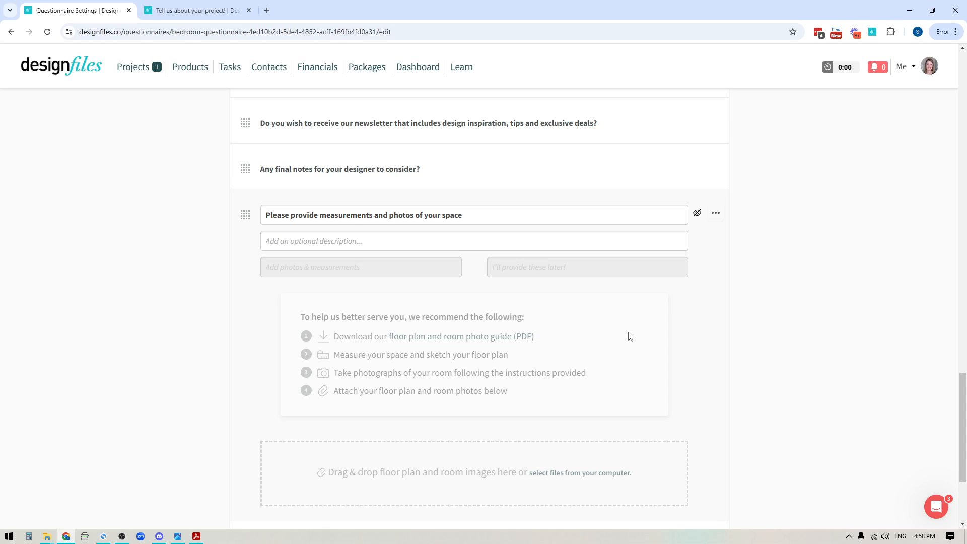
{"action": "left_click", "coordinate": [715, 218]}
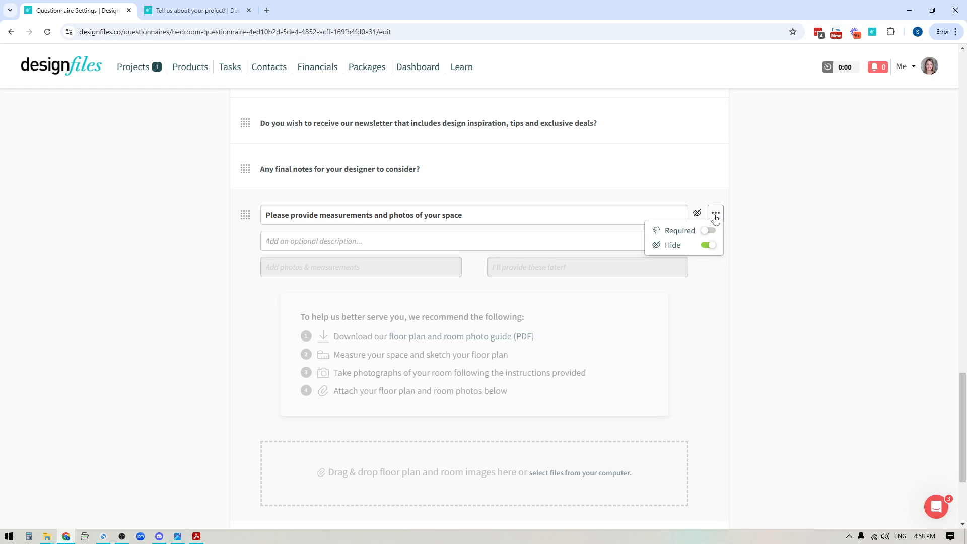
{"action": "left_click", "coordinate": [709, 247]}
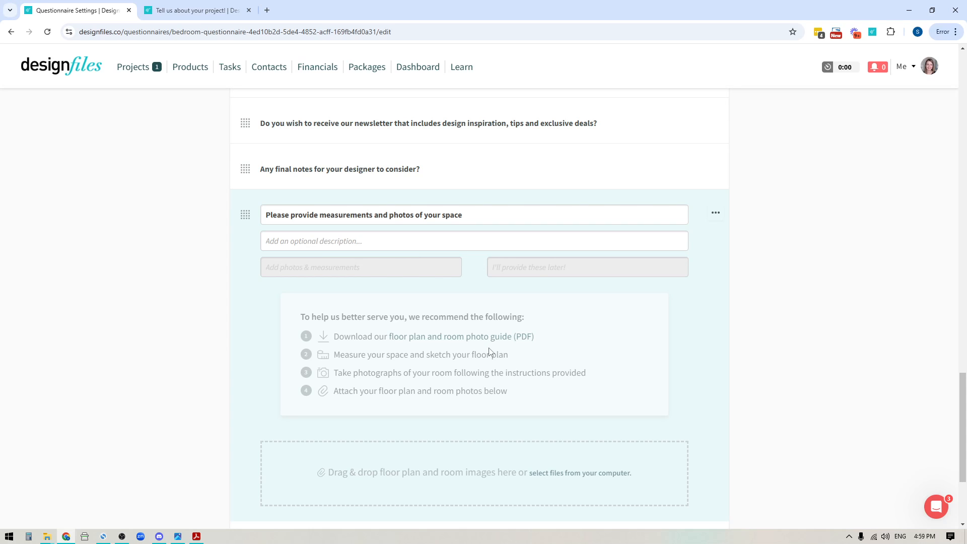
Step: Turn the Hide setting back on for the measurements and photos question
{"action": "left_click", "coordinate": [716, 213]}
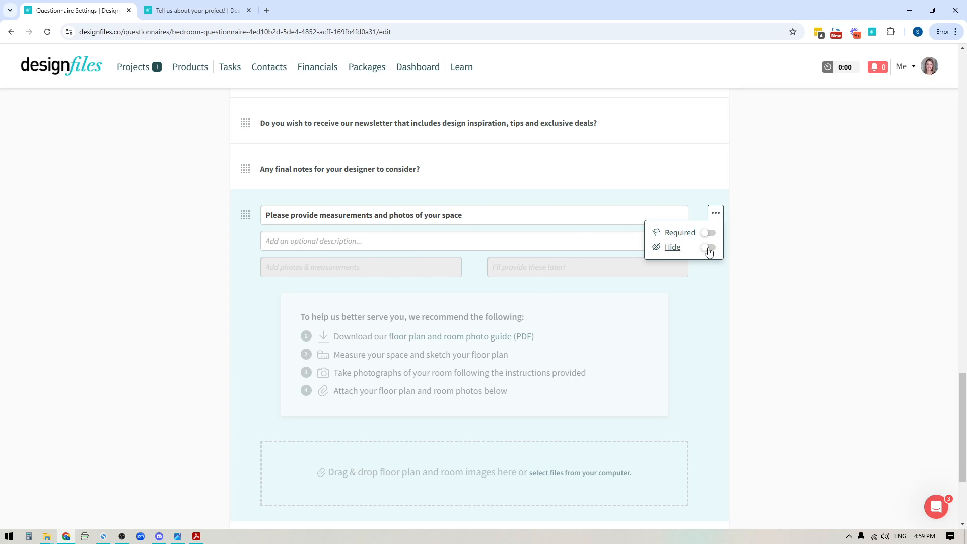
{"action": "left_click", "coordinate": [707, 247]}
{"action": "left_click", "coordinate": [751, 382]}
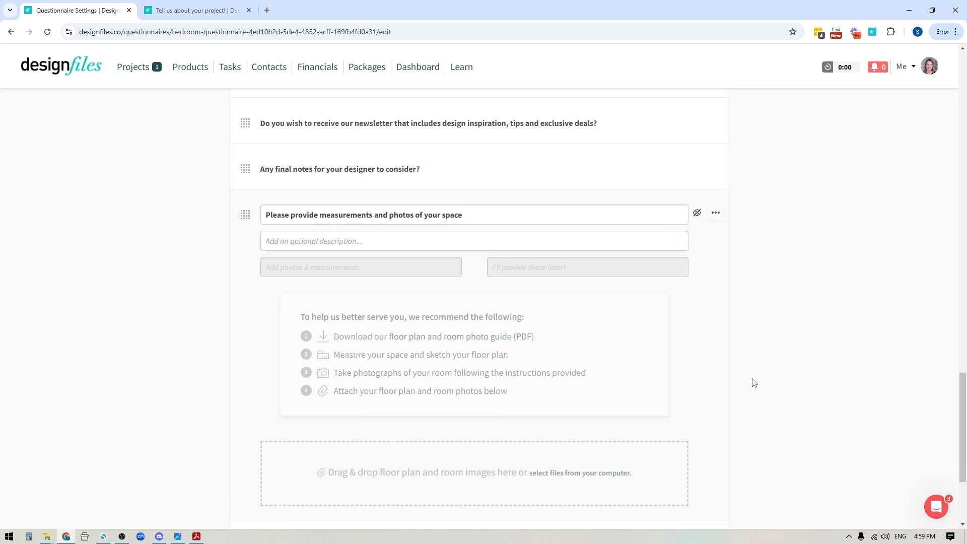
Step: Examine the available questionnaire templates, especially the Initial Discovery Questionnaire, and return to the My Questionnaires list
{"action": "scroll", "coordinate": [765, 378], "scroll_direction": "up", "scroll_amount": 20}
{"action": "scroll", "coordinate": [764, 377], "scroll_direction": "up", "scroll_amount": 10}
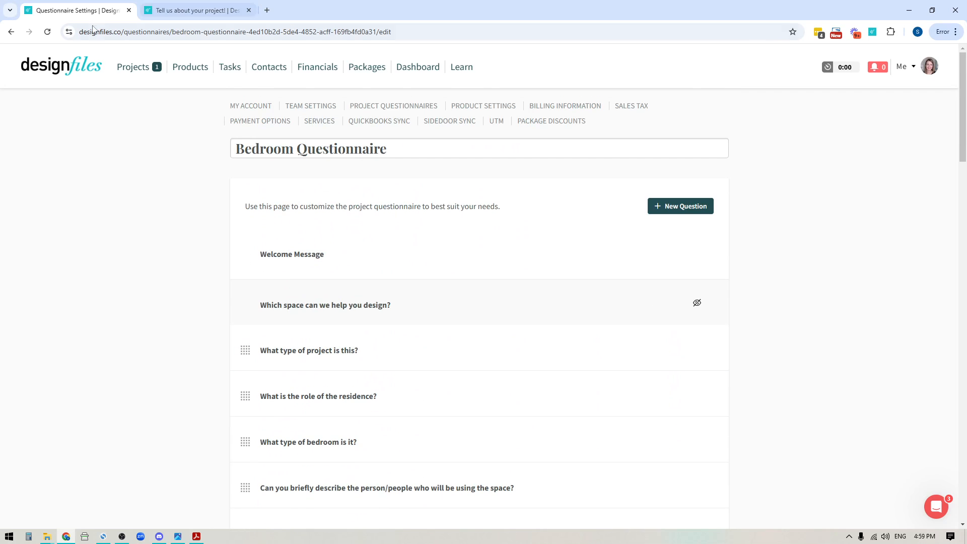
{"action": "left_click", "coordinate": [384, 105]}
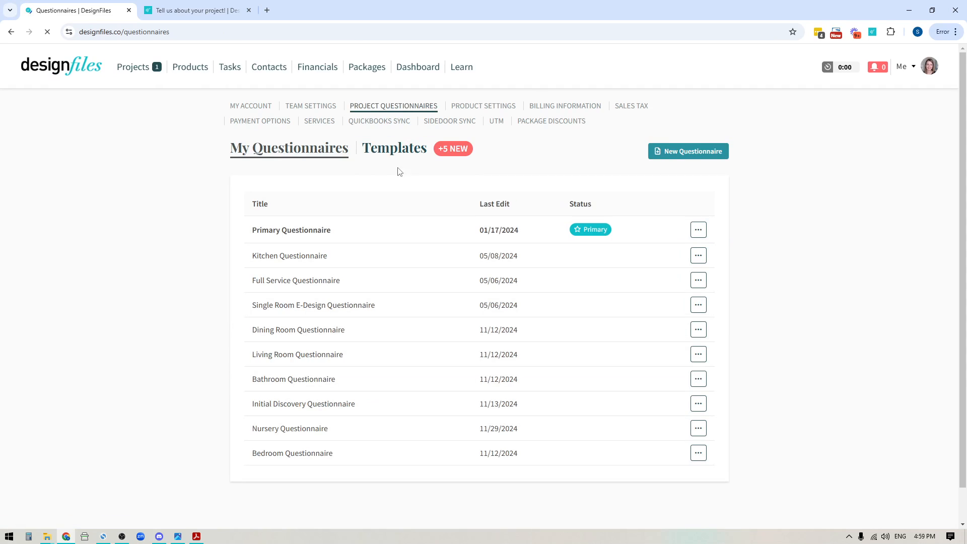
{"action": "left_click", "coordinate": [394, 149]}
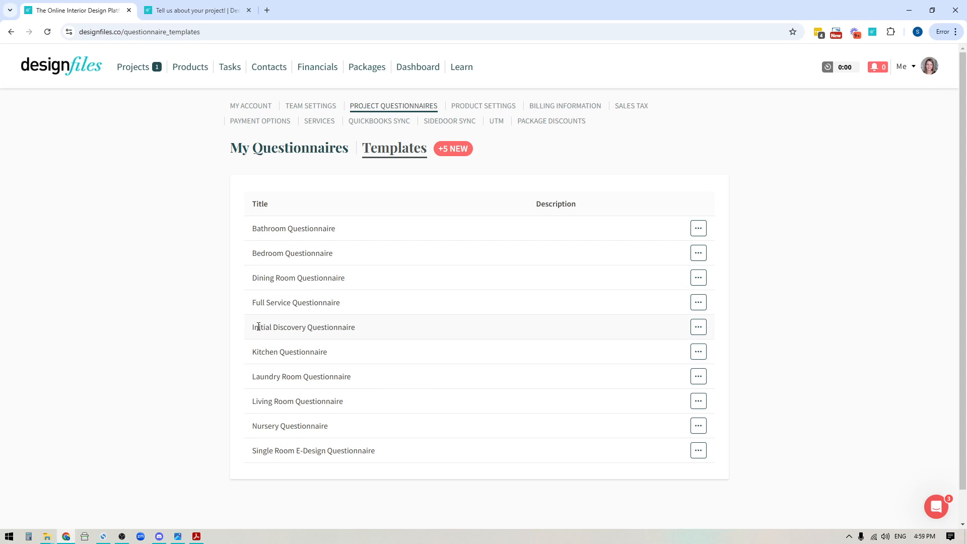
{"action": "left_click_drag", "start_coordinate": [259, 327], "coordinate": [364, 335]}
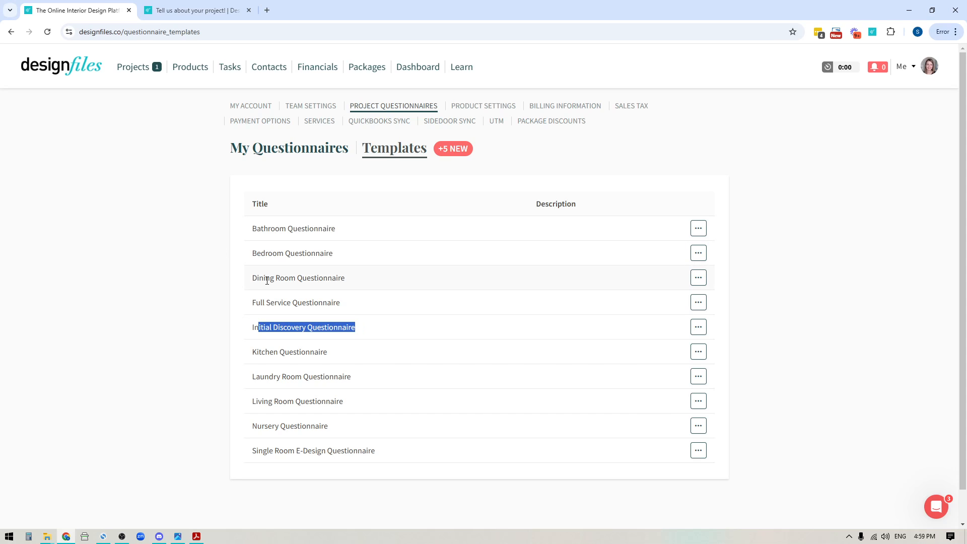
{"action": "left_click", "coordinate": [377, 334]}
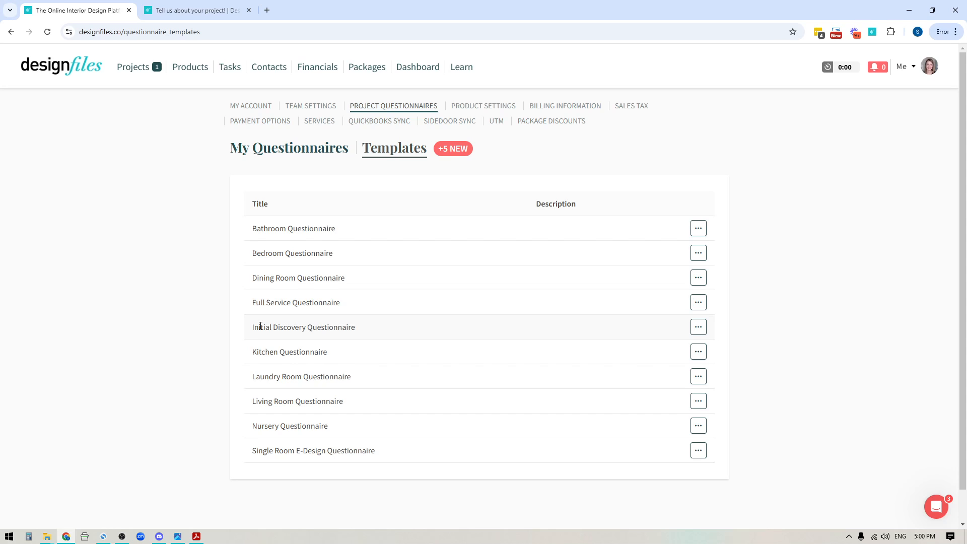
{"action": "left_click_drag", "start_coordinate": [266, 328], "coordinate": [339, 328]}
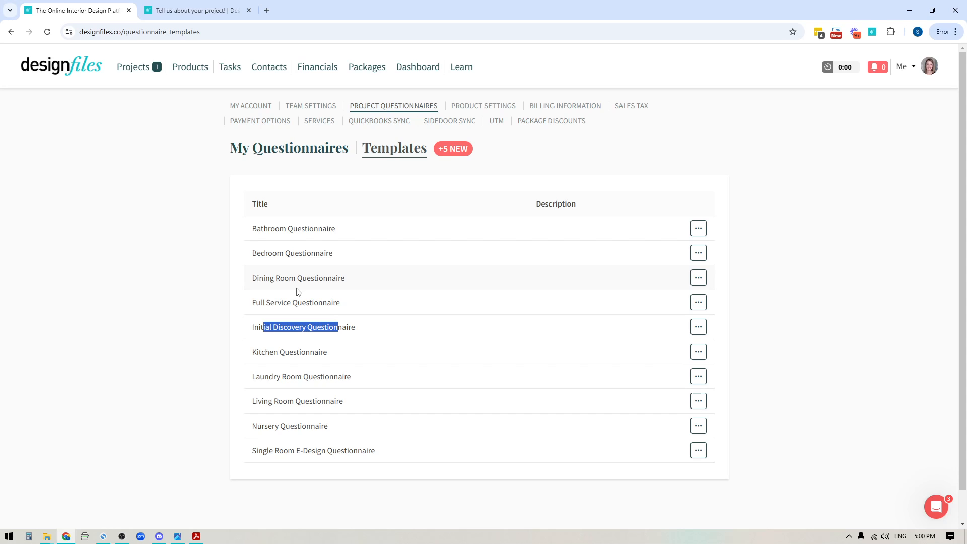
{"action": "left_click", "coordinate": [298, 155]}
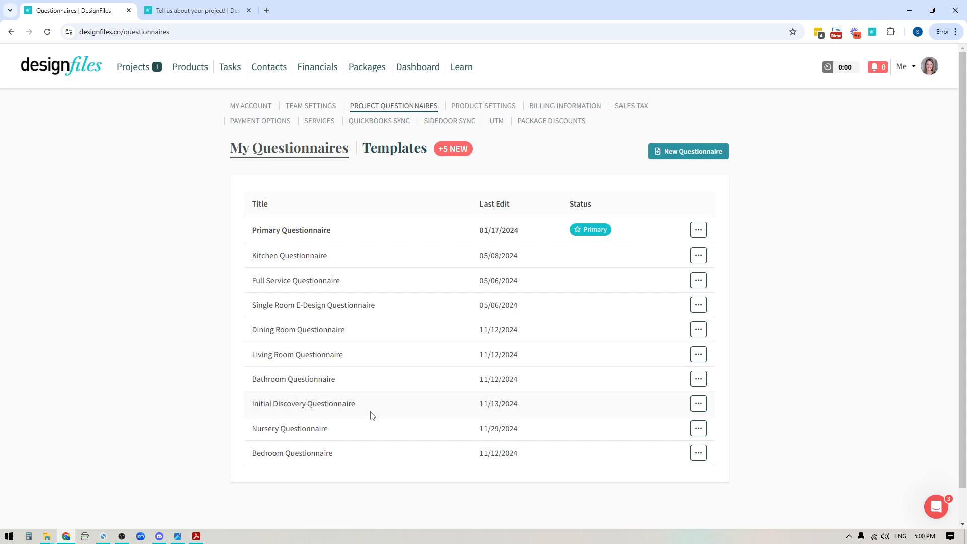
Step: Start a new project and name it "Miller Residence"
{"action": "left_click", "coordinate": [134, 69]}
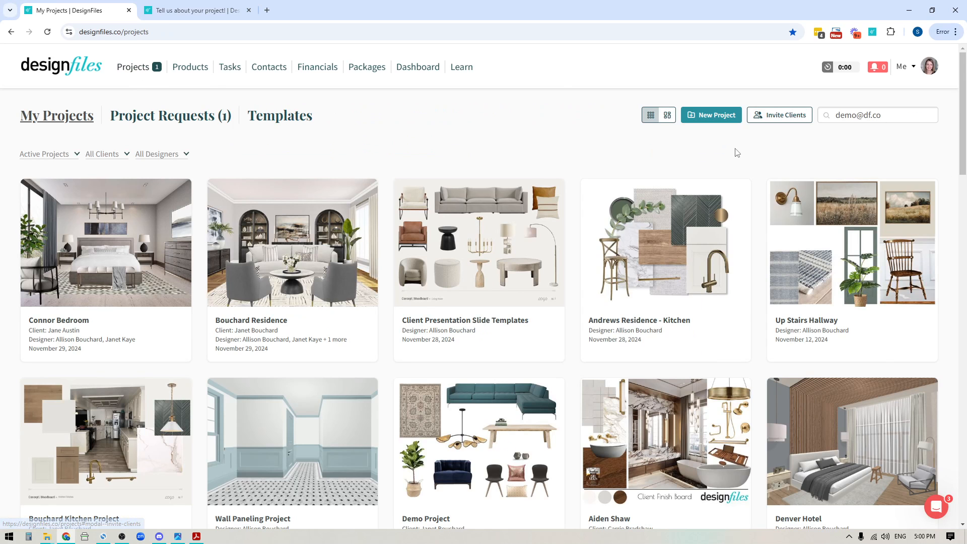
{"action": "left_click", "coordinate": [711, 115]}
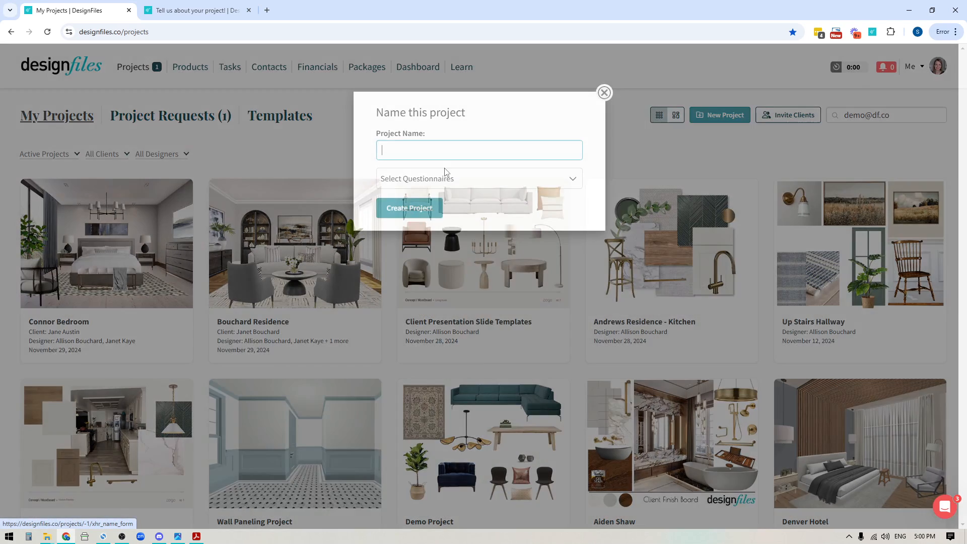
{"action": "type", "text": "Miller"}
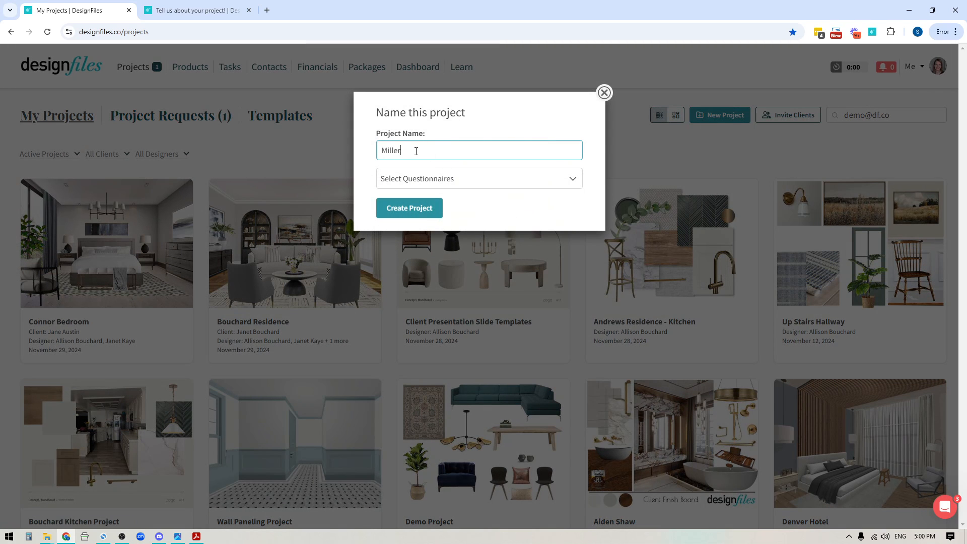
{"action": "type", "text": " Residence"}
Step: Attach the Initial Discovery, Dining Room, Bedroom, Bathroom and Living Room questionnaires to the new project and create it
{"action": "left_click", "coordinate": [465, 182]}
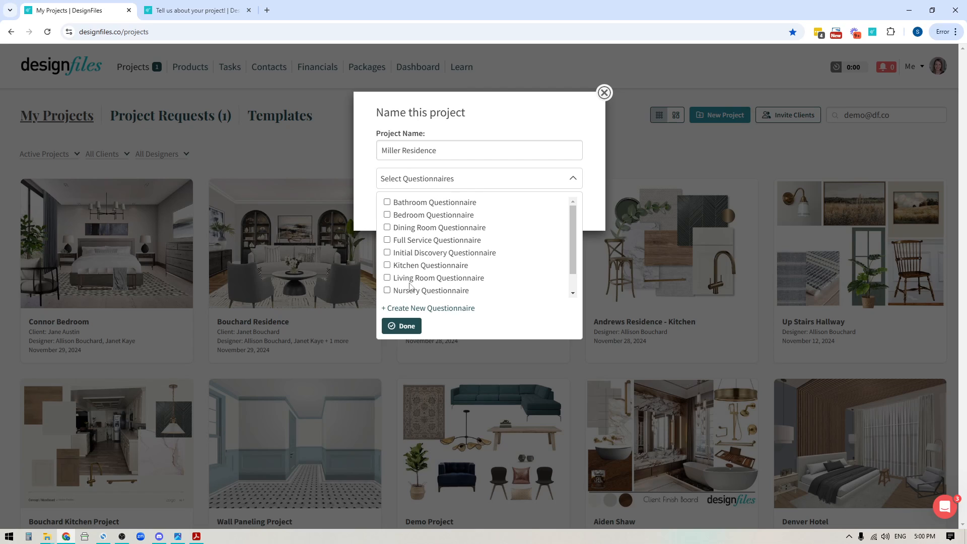
{"action": "left_click", "coordinate": [387, 253]}
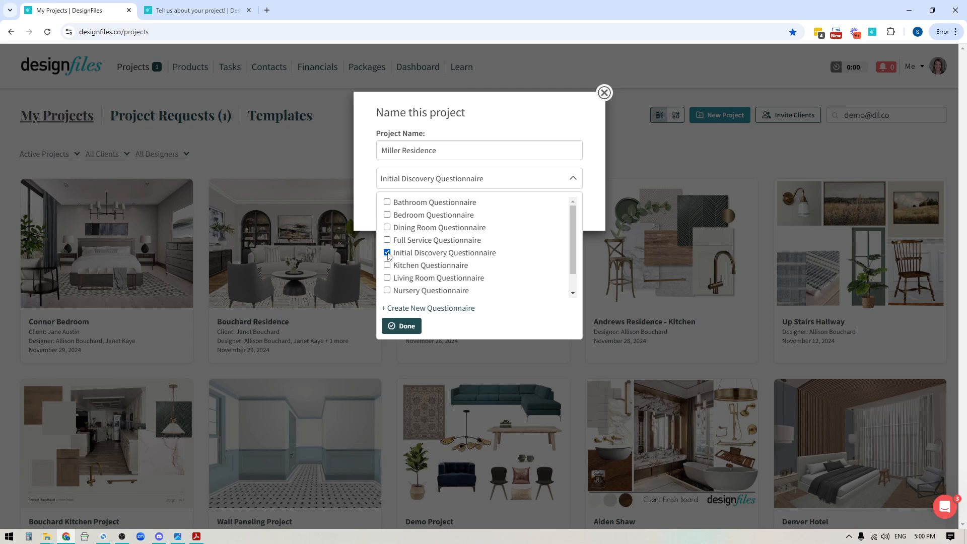
{"action": "left_click", "coordinate": [387, 228]}
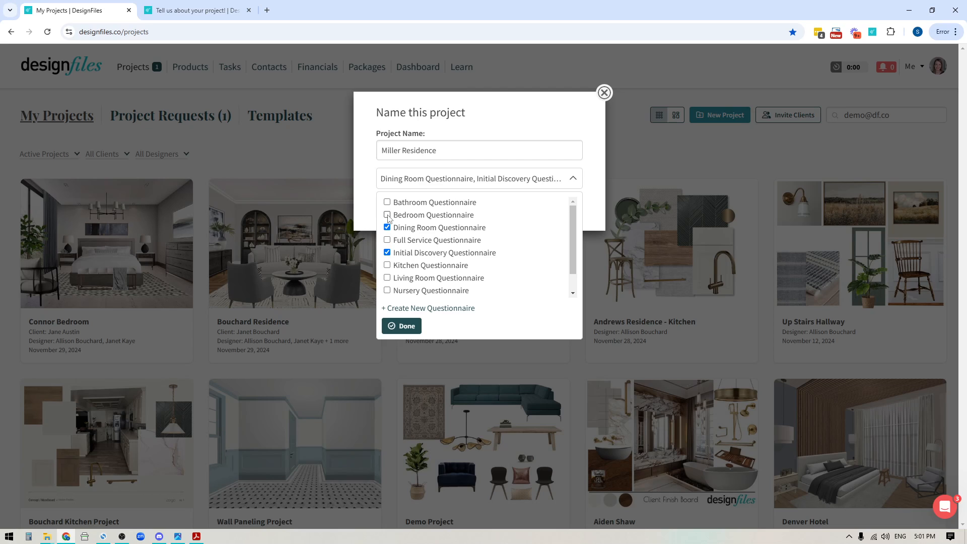
{"action": "left_click", "coordinate": [388, 215]}
{"action": "left_click", "coordinate": [388, 202]}
{"action": "left_click", "coordinate": [388, 278]}
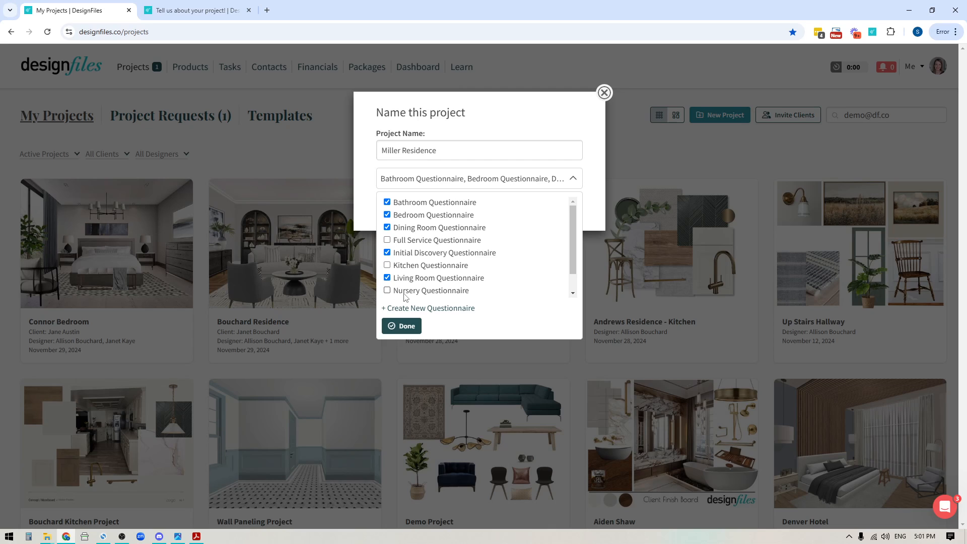
{"action": "left_click", "coordinate": [404, 326]}
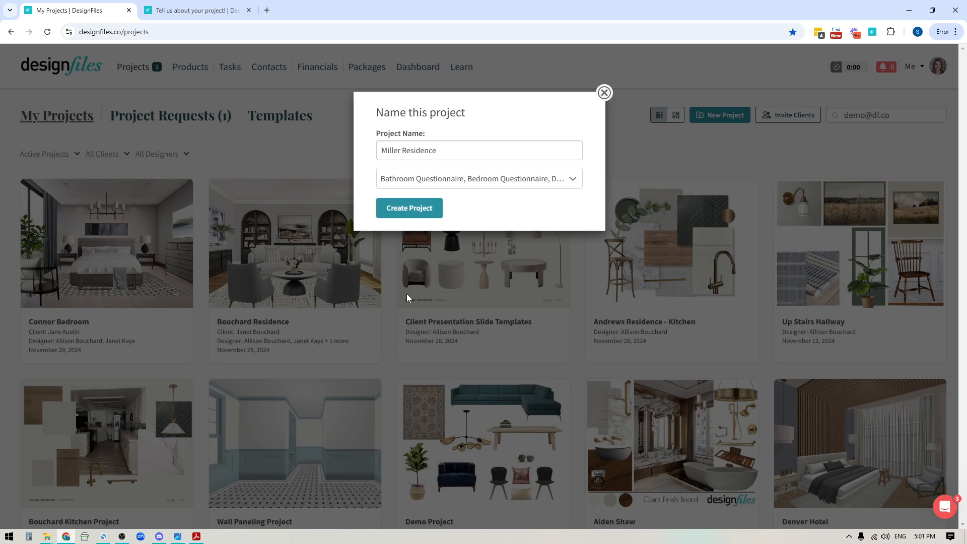
{"action": "left_click", "coordinate": [416, 209]}
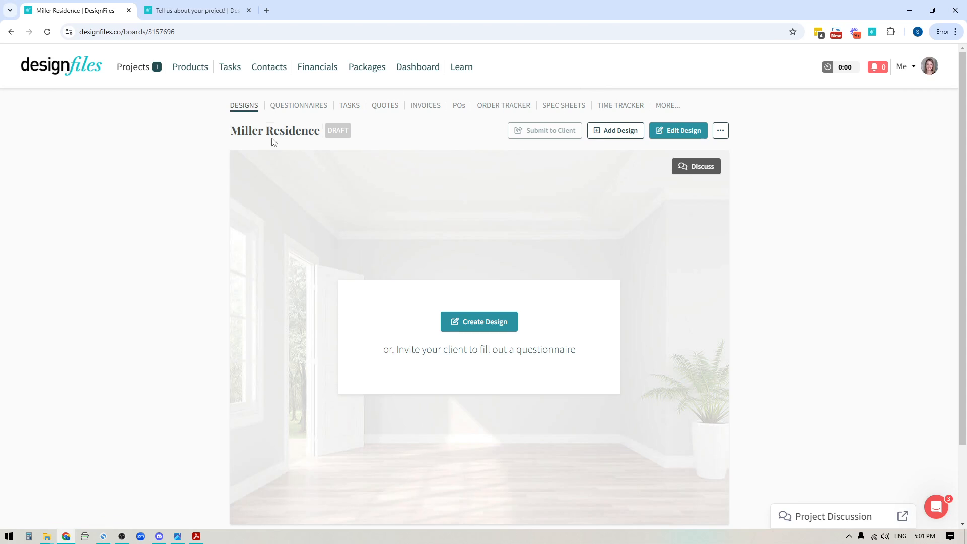
Step: View the project's questionnaires and expand the Initial Discovery, Dining Room and Bedroom entries to examine their available actions
{"action": "left_click", "coordinate": [299, 106]}
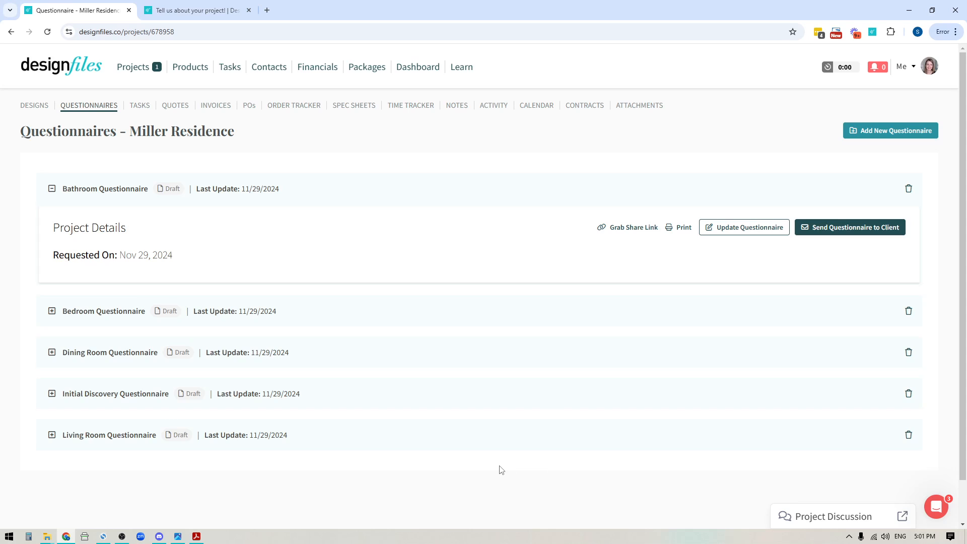
{"action": "left_click", "coordinate": [359, 402]}
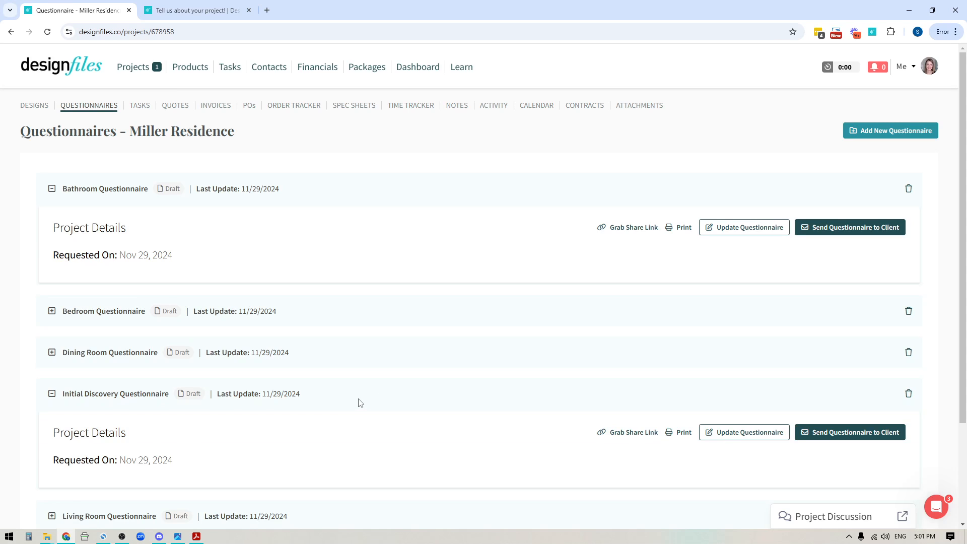
{"action": "left_click", "coordinate": [367, 354]}
{"action": "left_click", "coordinate": [373, 318]}
{"action": "scroll", "coordinate": [467, 291], "scroll_direction": "down", "scroll_amount": 1}
{"action": "scroll", "coordinate": [466, 291], "scroll_direction": "down", "scroll_amount": 5}
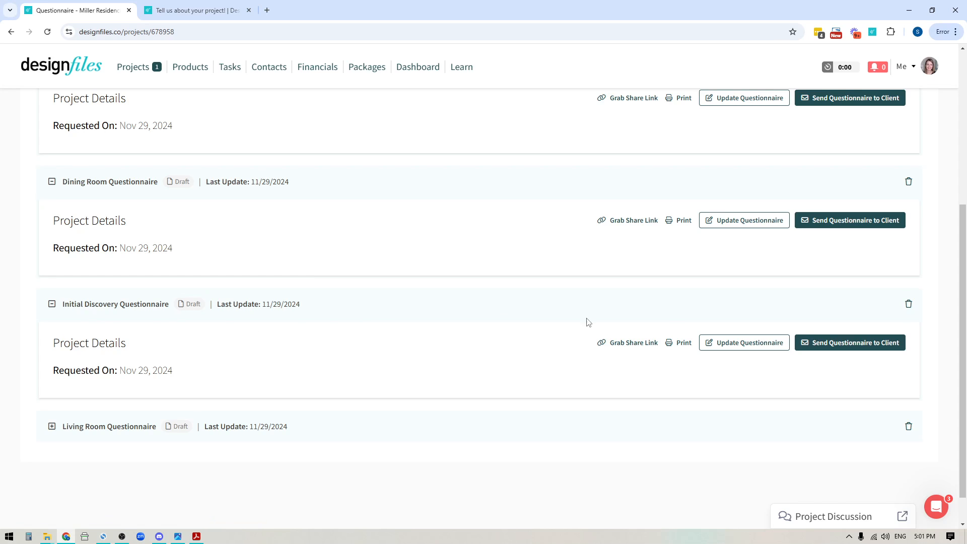
Step: View the client request form for the Initial Discovery Questionnaire, close it without sending, and look over the project's other questionnaires
{"action": "left_click", "coordinate": [844, 350]}
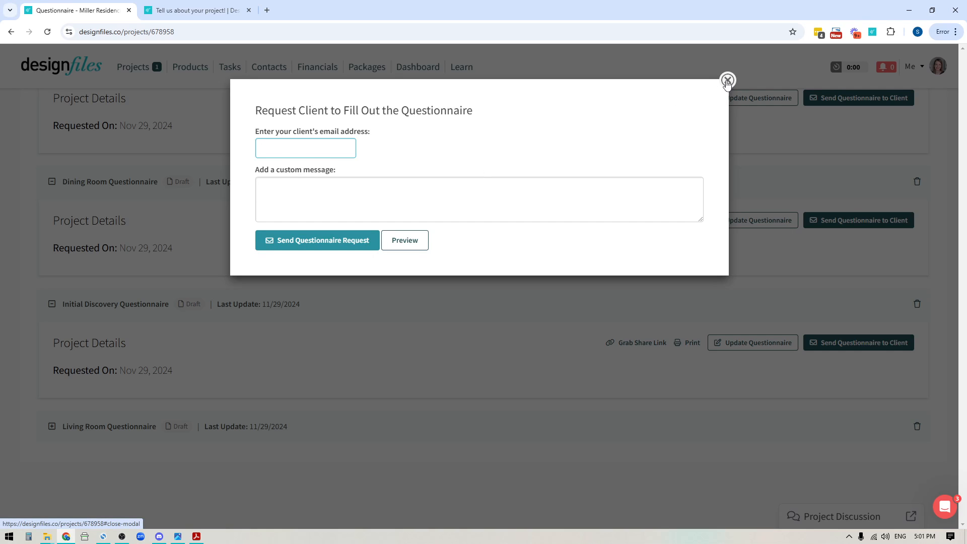
{"action": "left_click", "coordinate": [727, 80]}
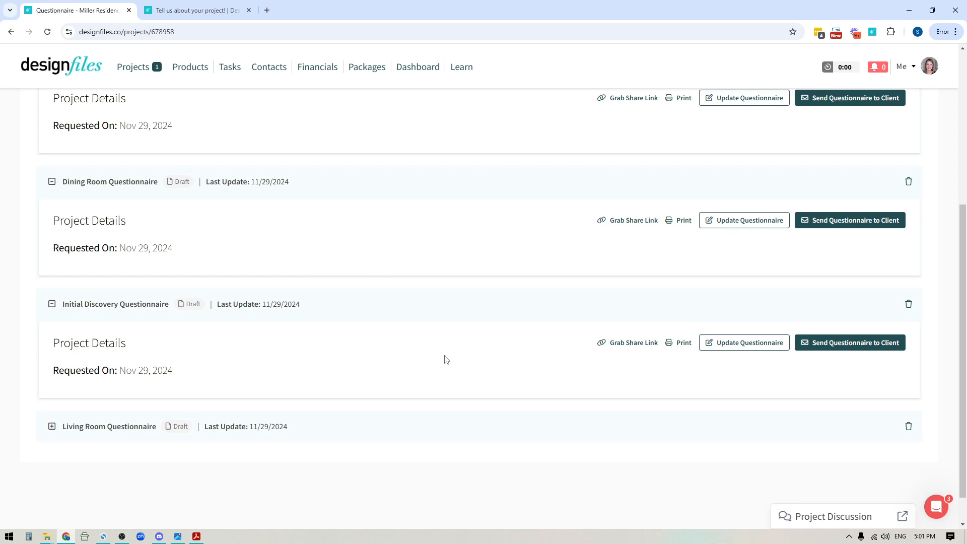
{"action": "scroll", "coordinate": [446, 358], "scroll_direction": "up", "scroll_amount": 2}
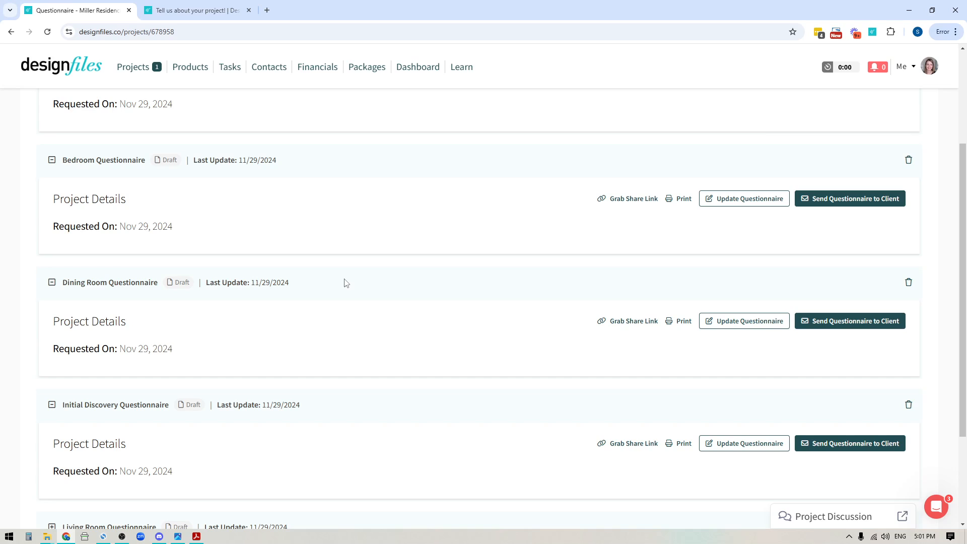
{"action": "scroll", "coordinate": [371, 215], "scroll_direction": "up", "scroll_amount": 2}
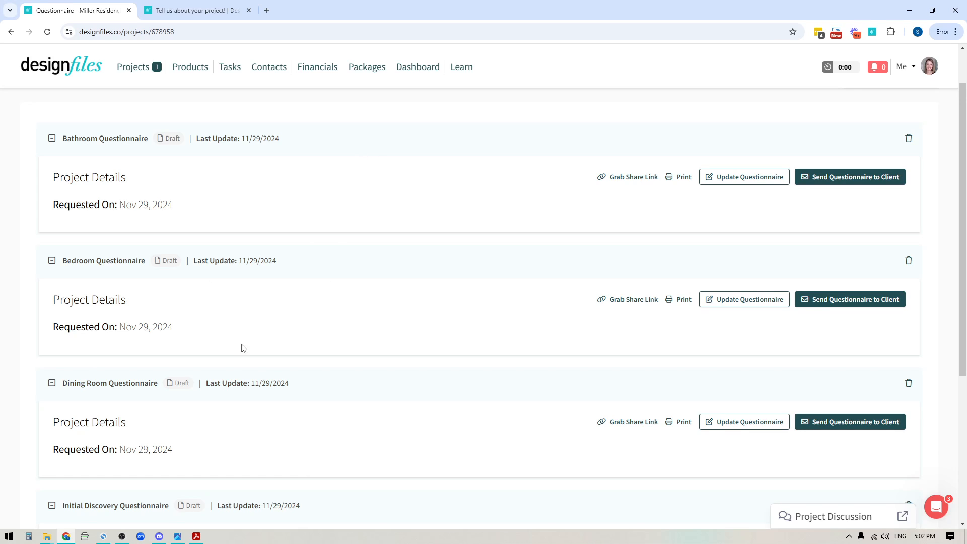
{"action": "scroll", "coordinate": [304, 378], "scroll_direction": "down", "scroll_amount": 2}
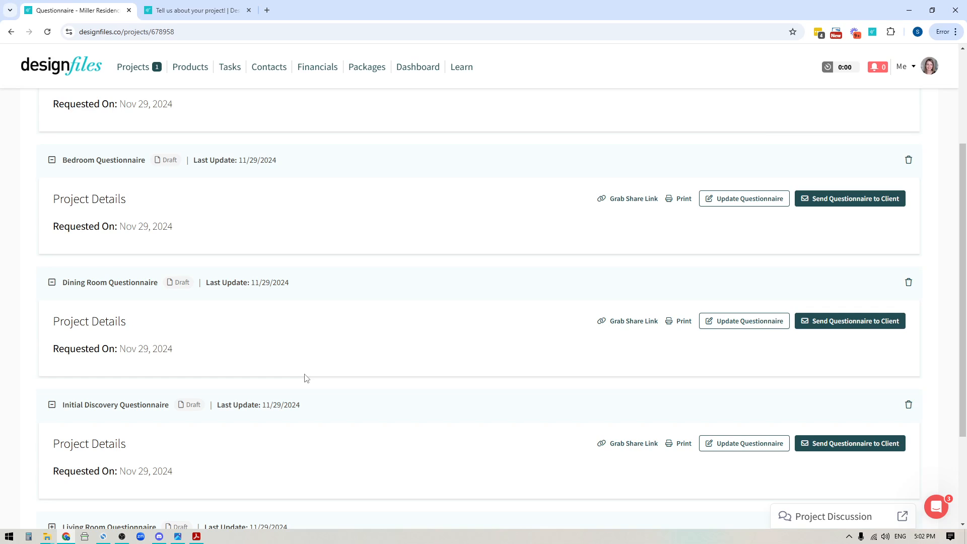
{"action": "scroll", "coordinate": [359, 447], "scroll_direction": "up", "scroll_amount": 3}
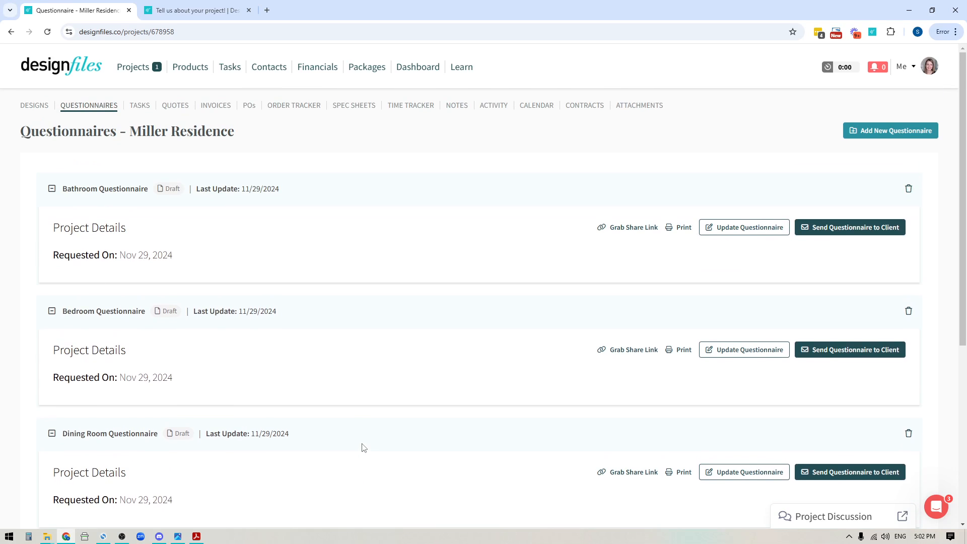